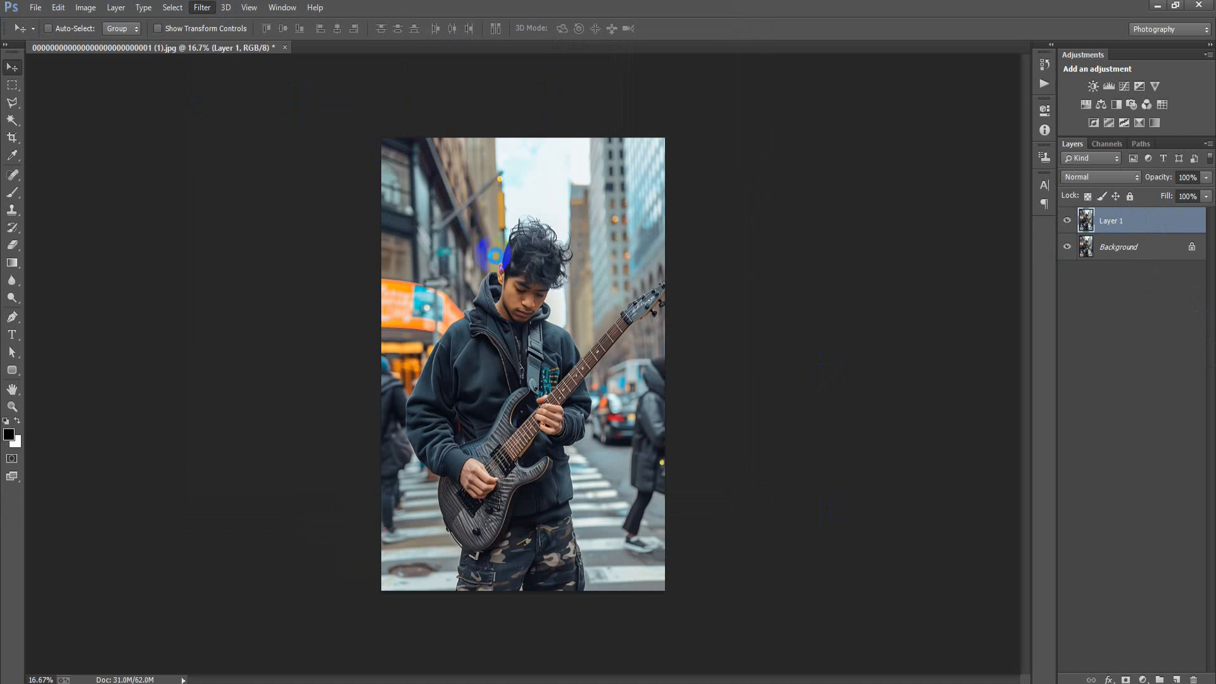
Open the Camera Raw filter on Layer 1 and set Exposure -0.40, Contrast +22, Highlights +15, Shadows -20, Whites -35 and Blacks +32
{"action": "key", "text": "ctrl+shift+a"}
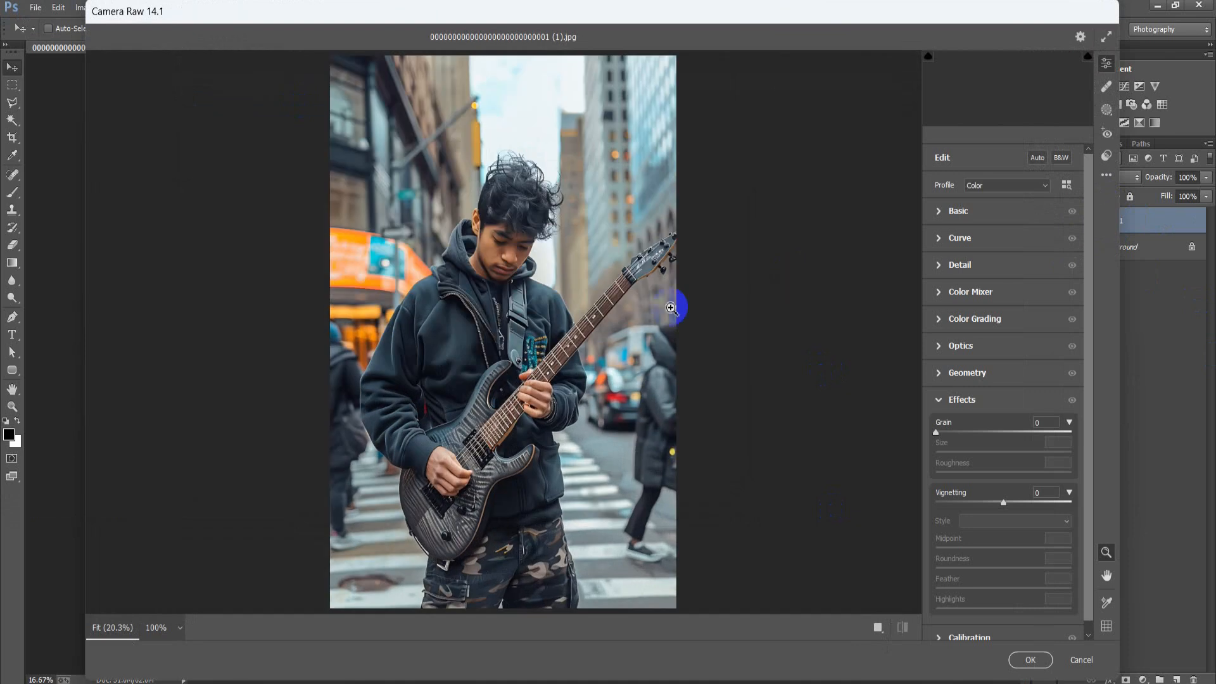
{"action": "left_click", "coordinate": [938, 399]}
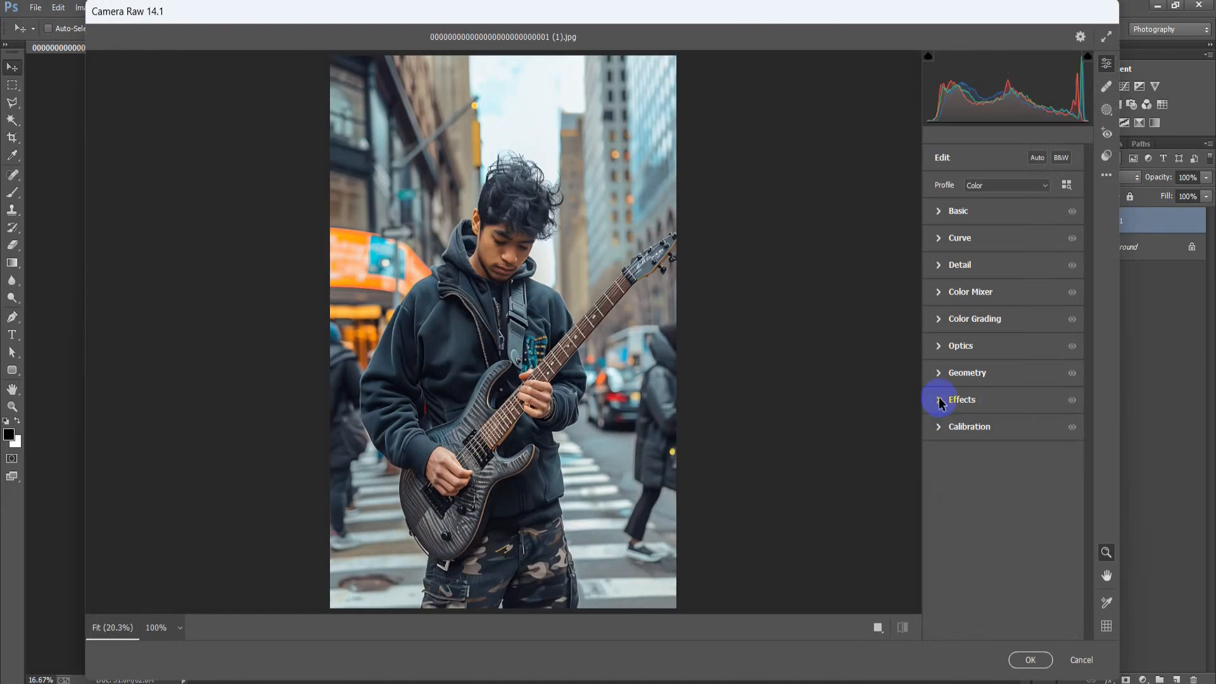
{"action": "left_click", "coordinate": [940, 211]}
{"action": "left_click_drag", "start_coordinate": [1004, 317], "coordinate": [1001, 327]}
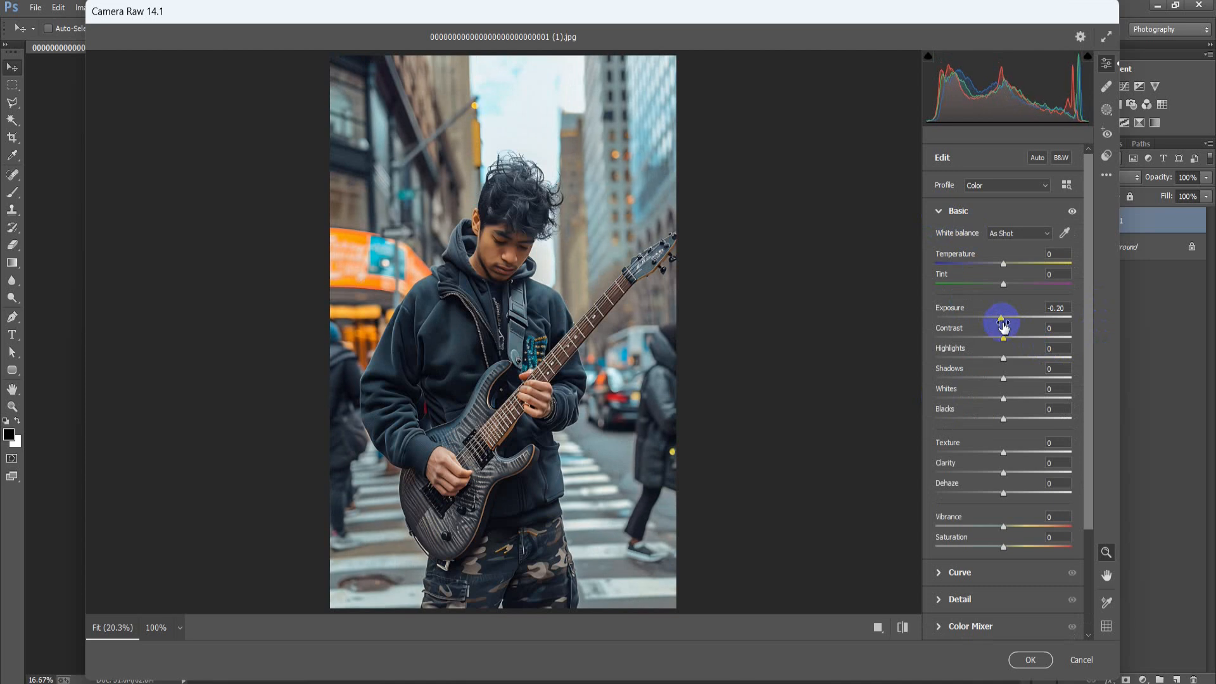
{"action": "left_click_drag", "start_coordinate": [1003, 316], "coordinate": [980, 406]}
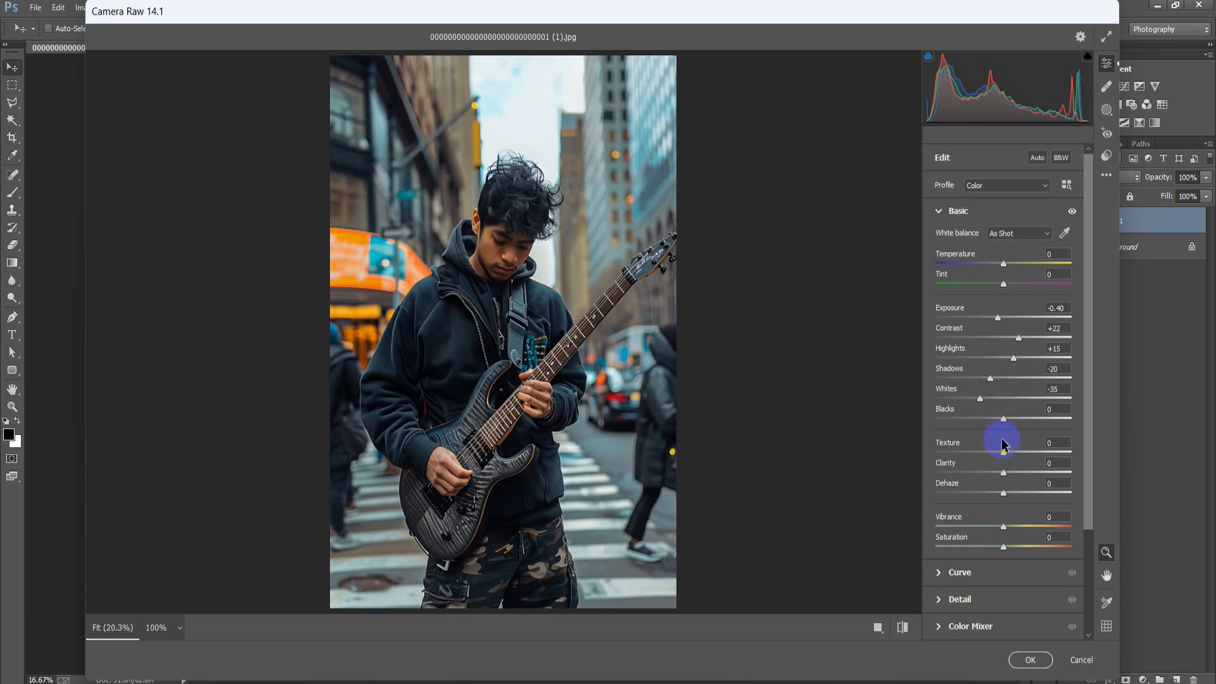
{"action": "left_click_drag", "start_coordinate": [1003, 420], "coordinate": [1021, 429]}
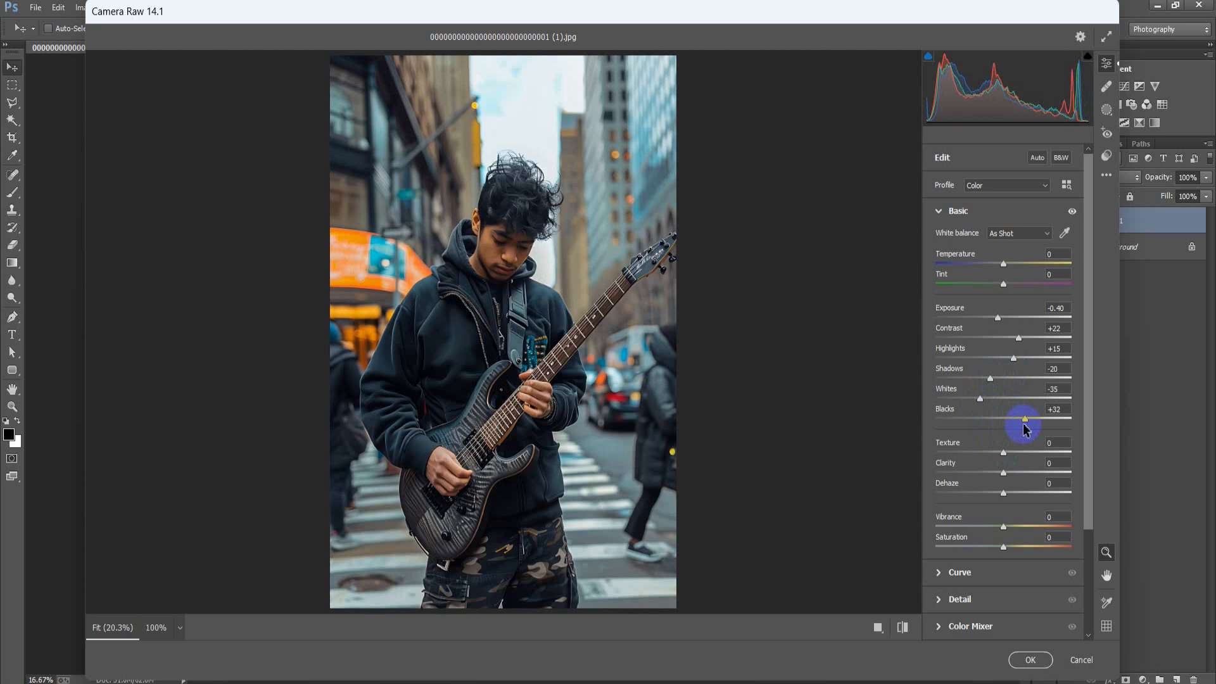
Set the basic adjustments Texture to +15, Clarity to +15, Dehaze to +11 and Saturation to -8
{"action": "left_click_drag", "start_coordinate": [1005, 456], "coordinate": [1015, 459]}
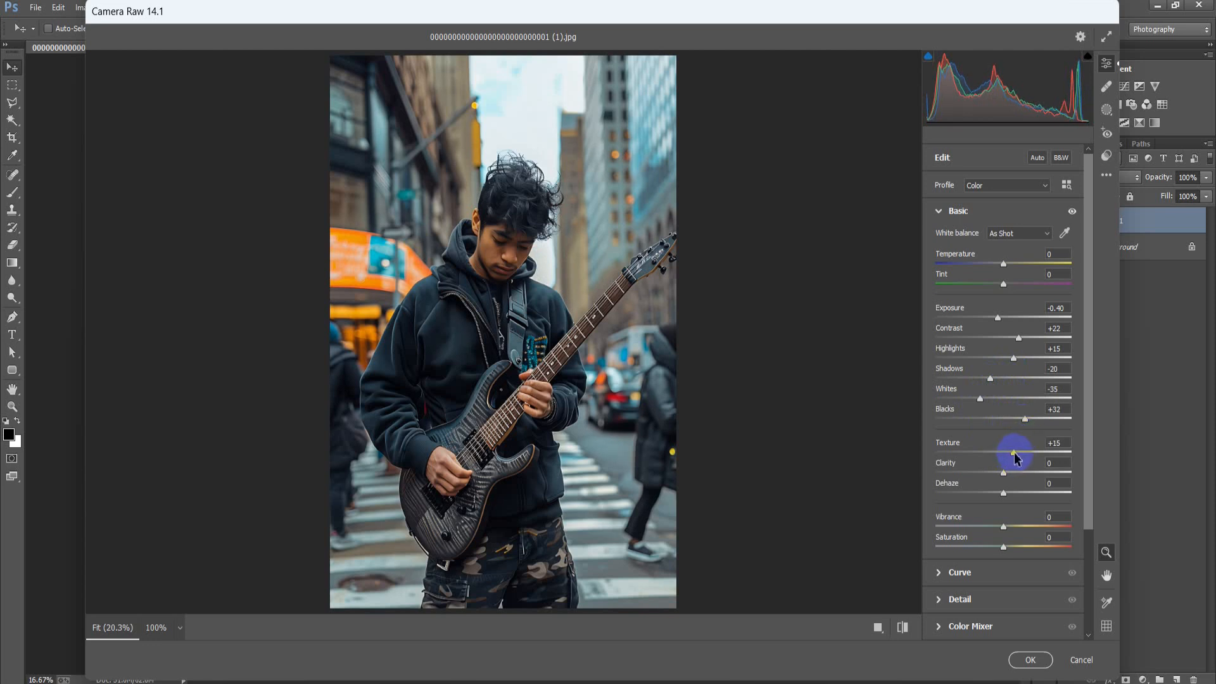
{"action": "left_click_drag", "start_coordinate": [1004, 475], "coordinate": [1014, 477]}
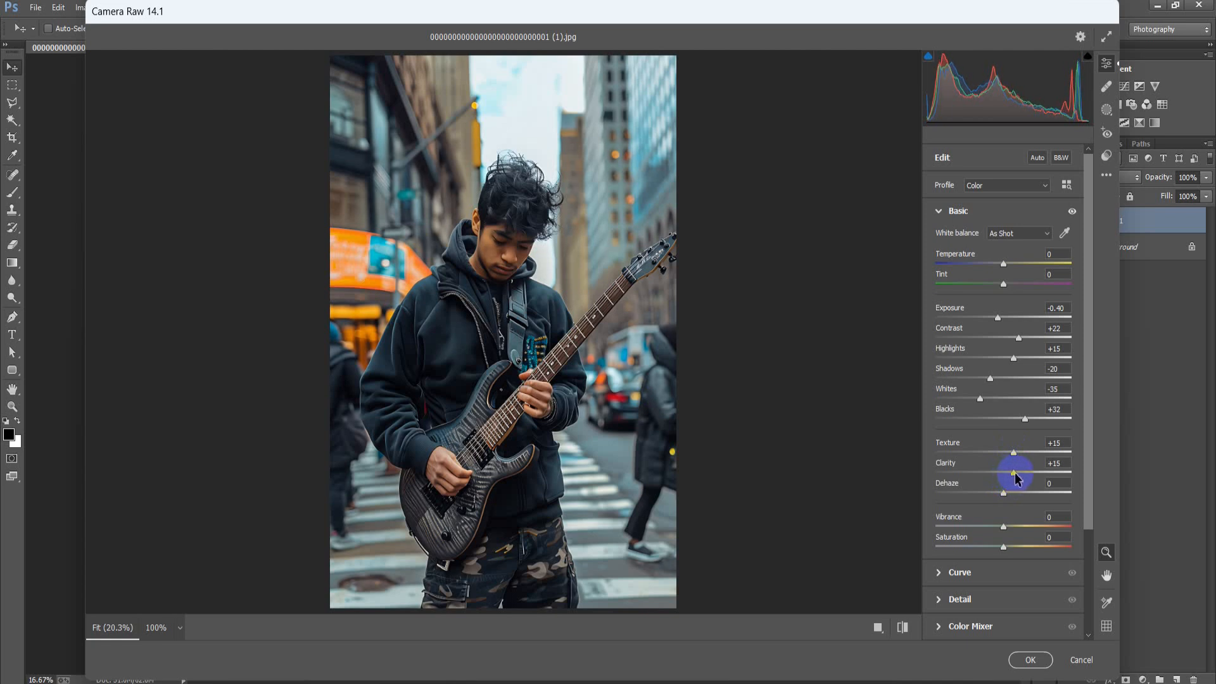
{"action": "left_click_drag", "start_coordinate": [1005, 494], "coordinate": [1014, 498]}
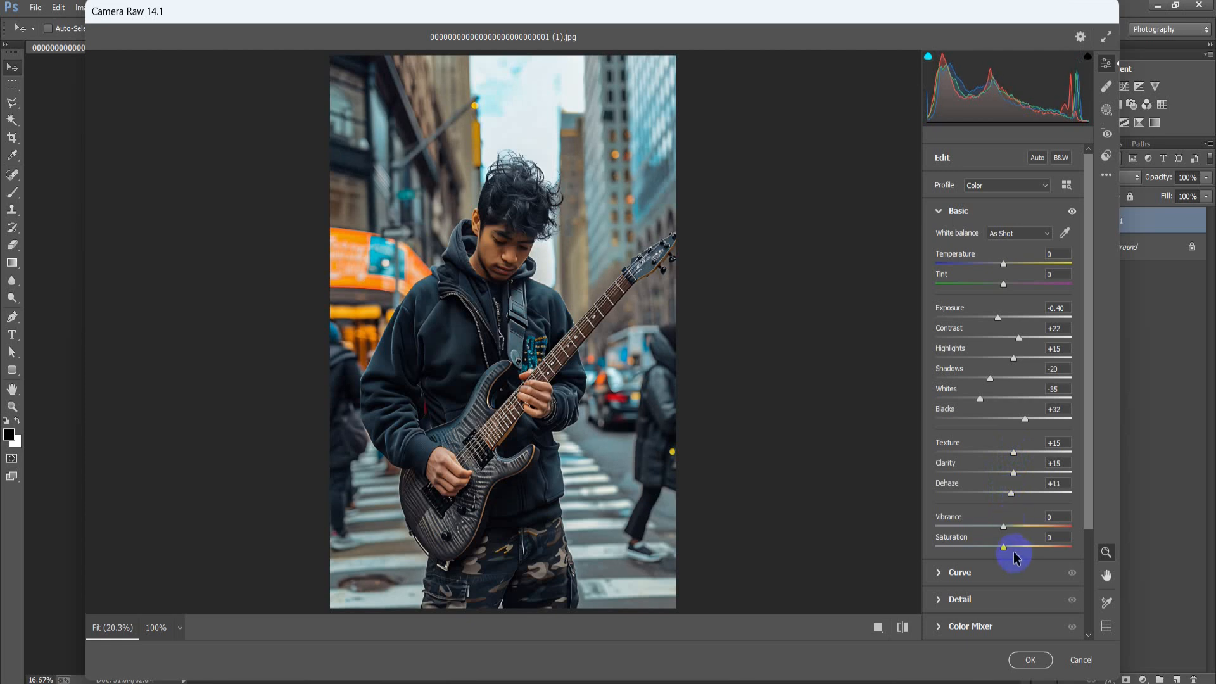
{"action": "left_click_drag", "start_coordinate": [1005, 547], "coordinate": [999, 549]}
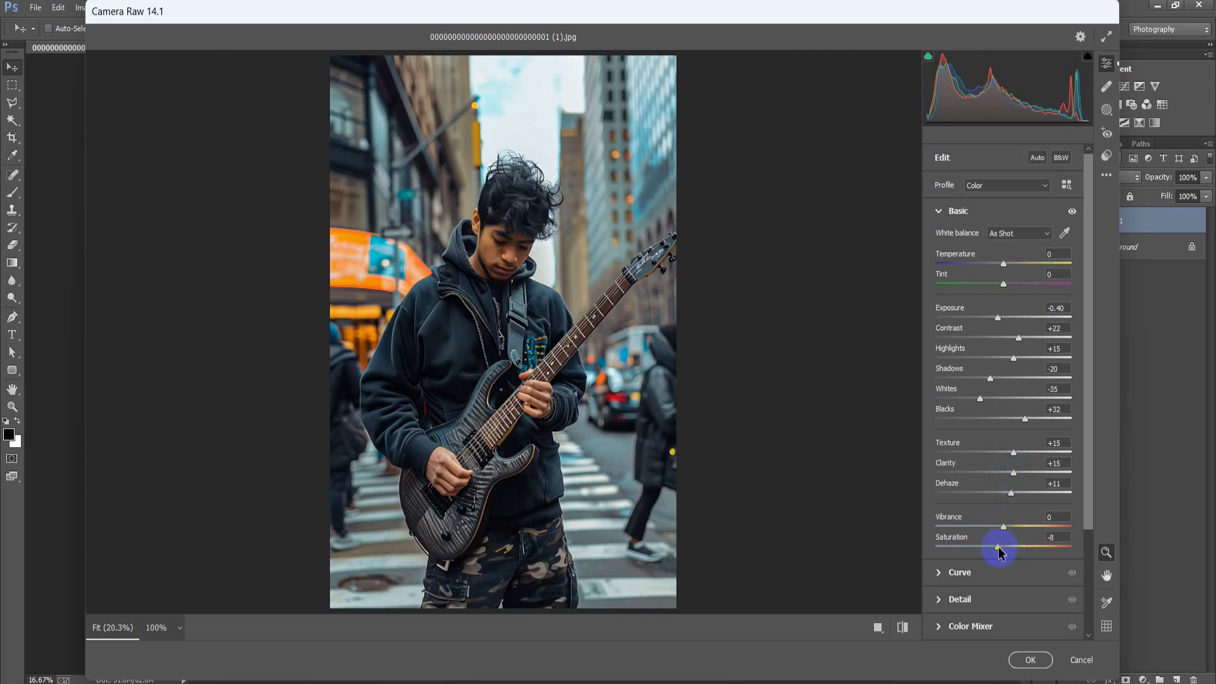
{"action": "left_click", "coordinate": [940, 213]}
Sharpen and denoise the photo with Sharpening 20, Noise Reduction 25 and Color Noise Reduction 25
{"action": "left_click", "coordinate": [941, 238]}
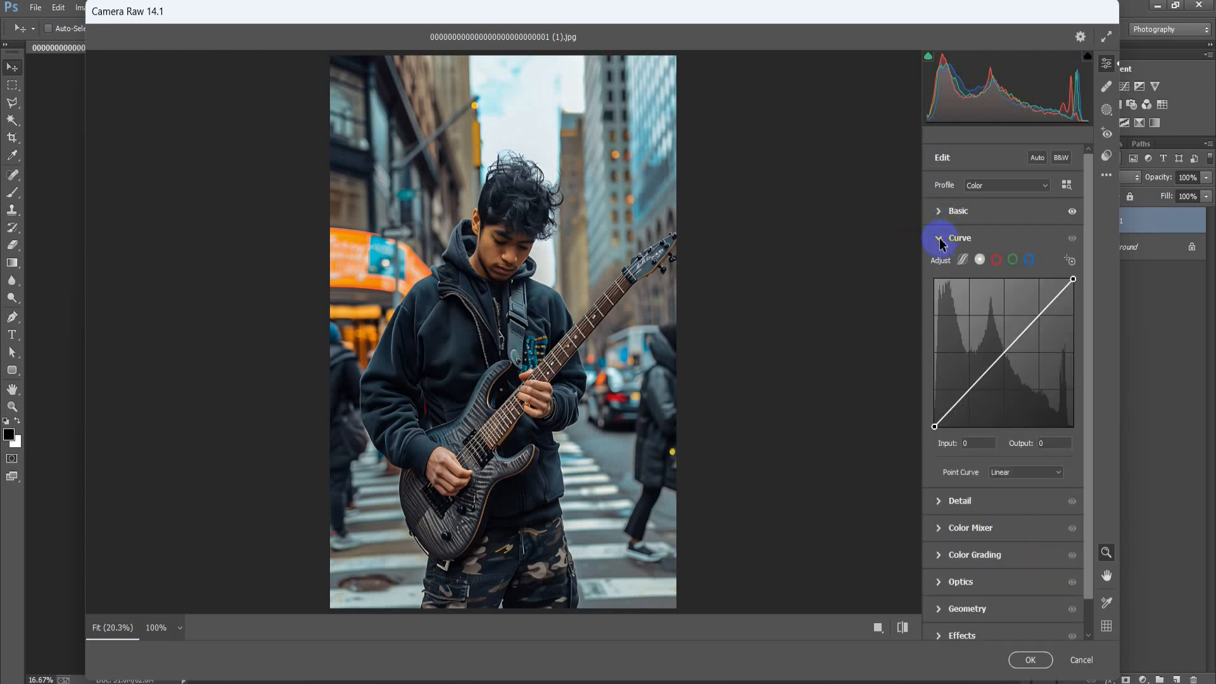
{"action": "left_click", "coordinate": [940, 240]}
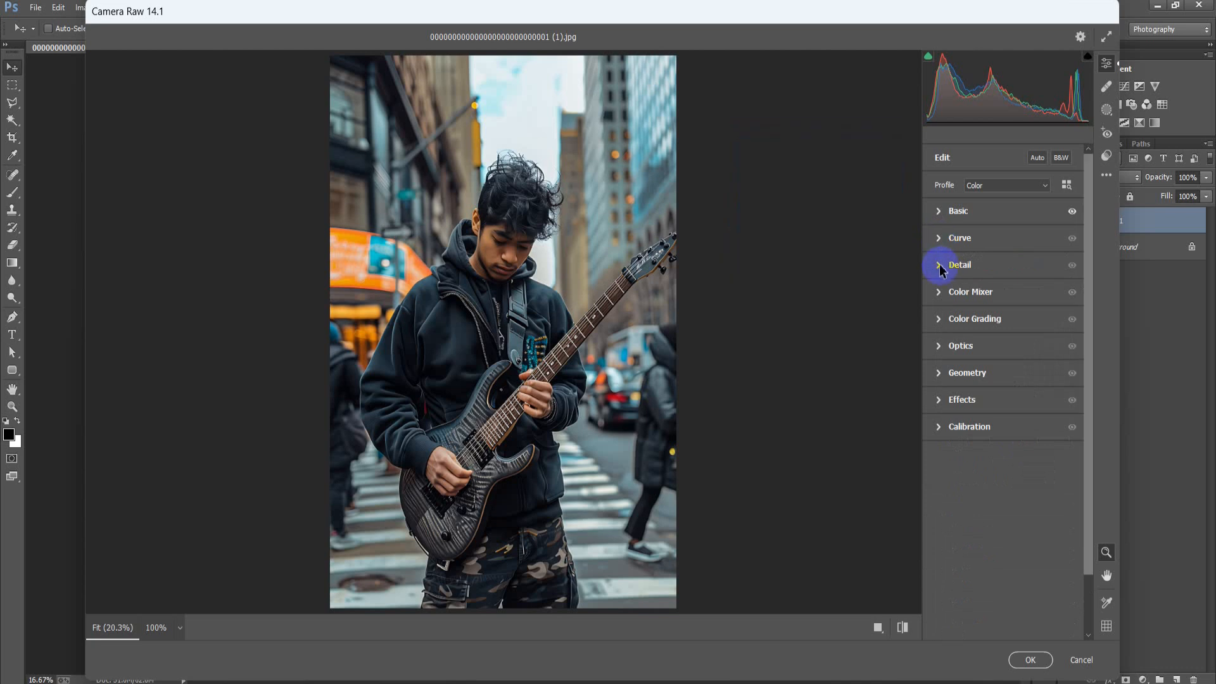
{"action": "left_click", "coordinate": [940, 266]}
{"action": "left_click_drag", "start_coordinate": [936, 298], "coordinate": [955, 299]}
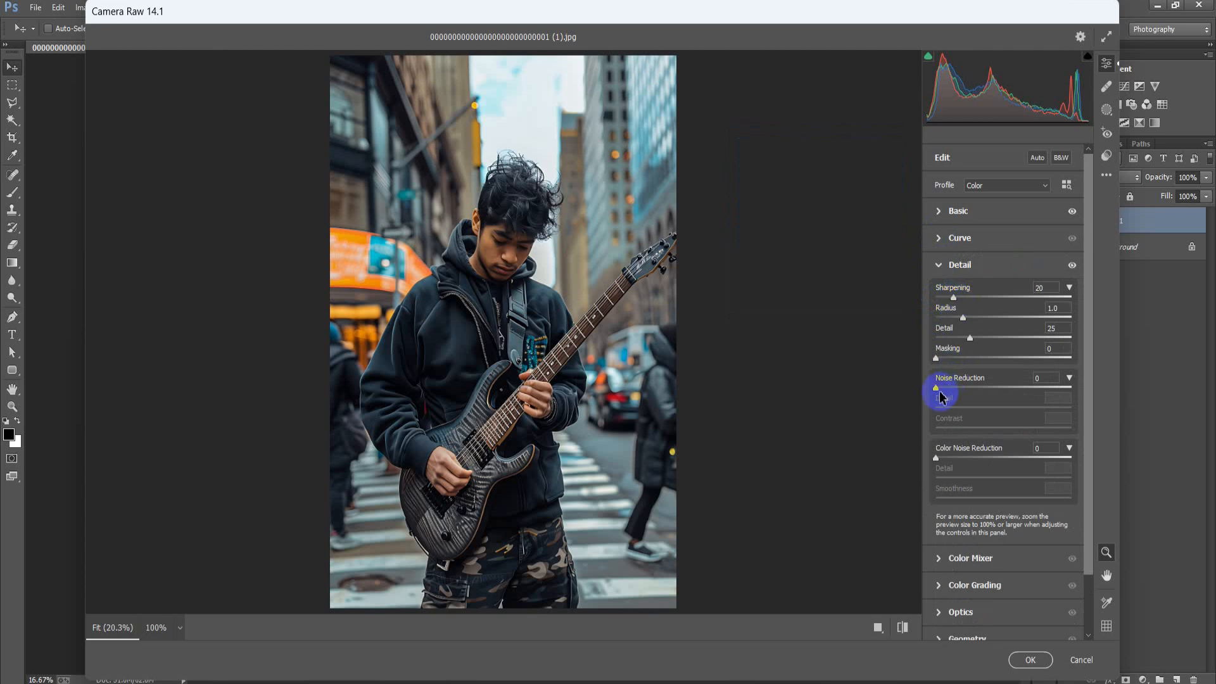
{"action": "left_click_drag", "start_coordinate": [938, 388], "coordinate": [974, 392]}
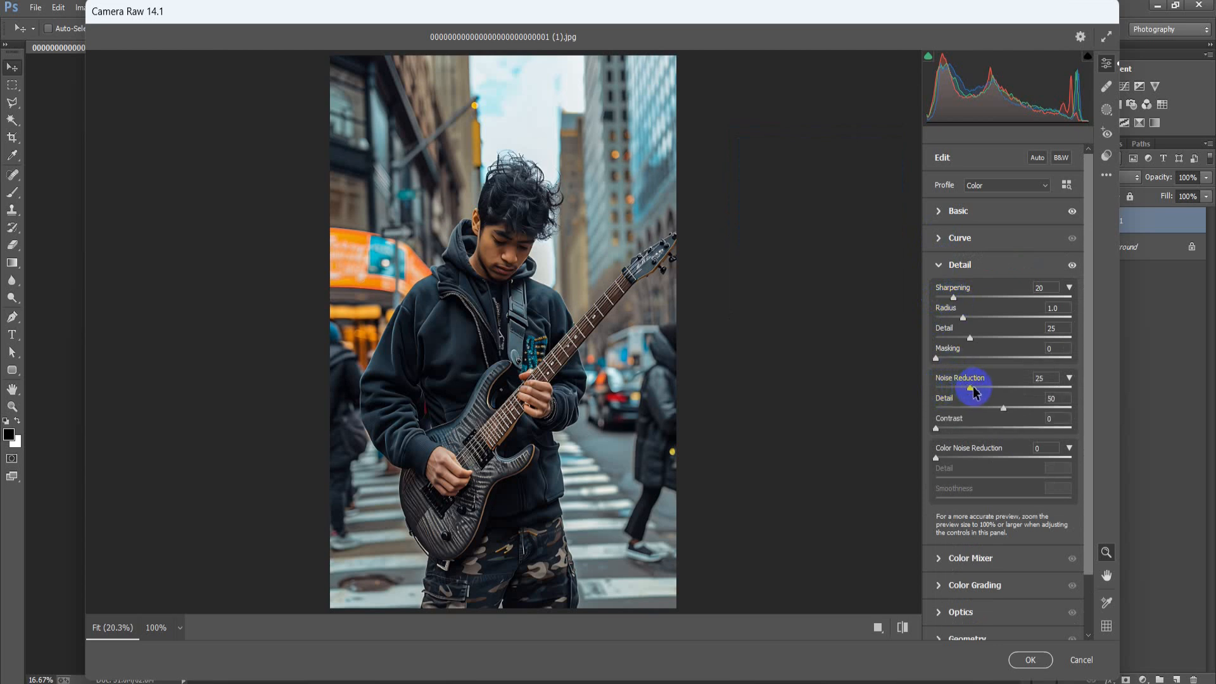
{"action": "left_click_drag", "start_coordinate": [938, 457], "coordinate": [972, 467]}
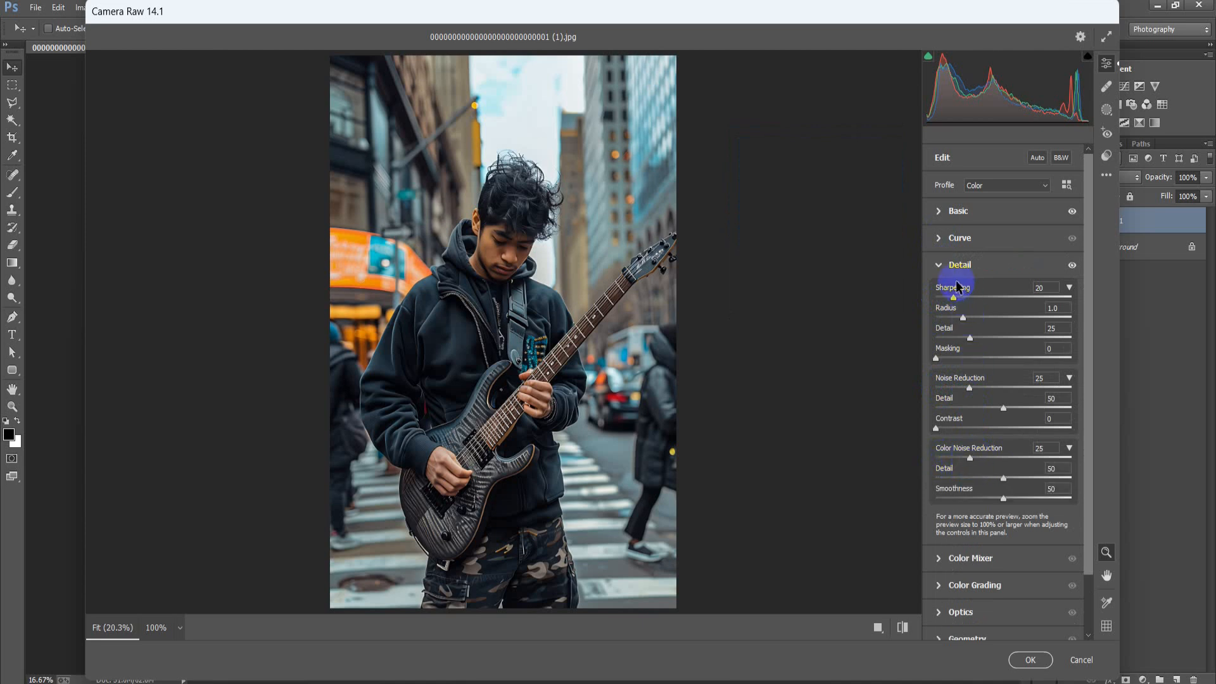
{"action": "left_click", "coordinate": [940, 266]}
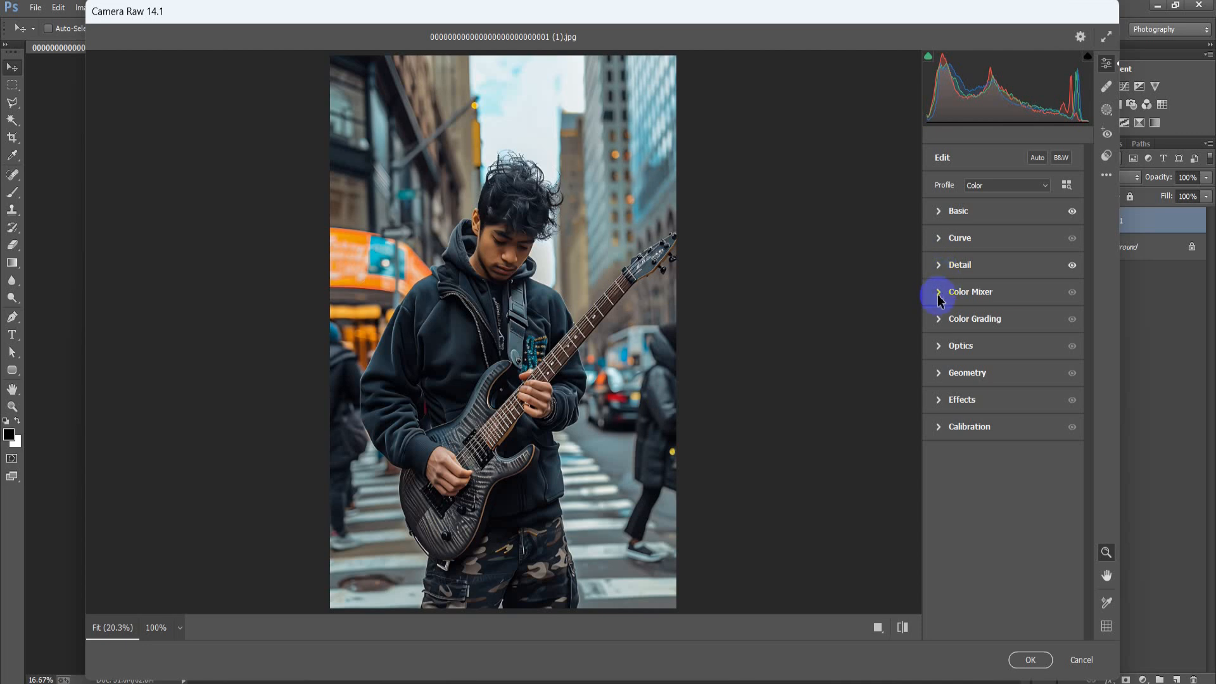
Shift the colour mixer hues to Reds +12, Yellows -74, Greens -88, Aquas -84 and Blues -19
{"action": "left_click", "coordinate": [940, 293]}
{"action": "left_click", "coordinate": [941, 336]}
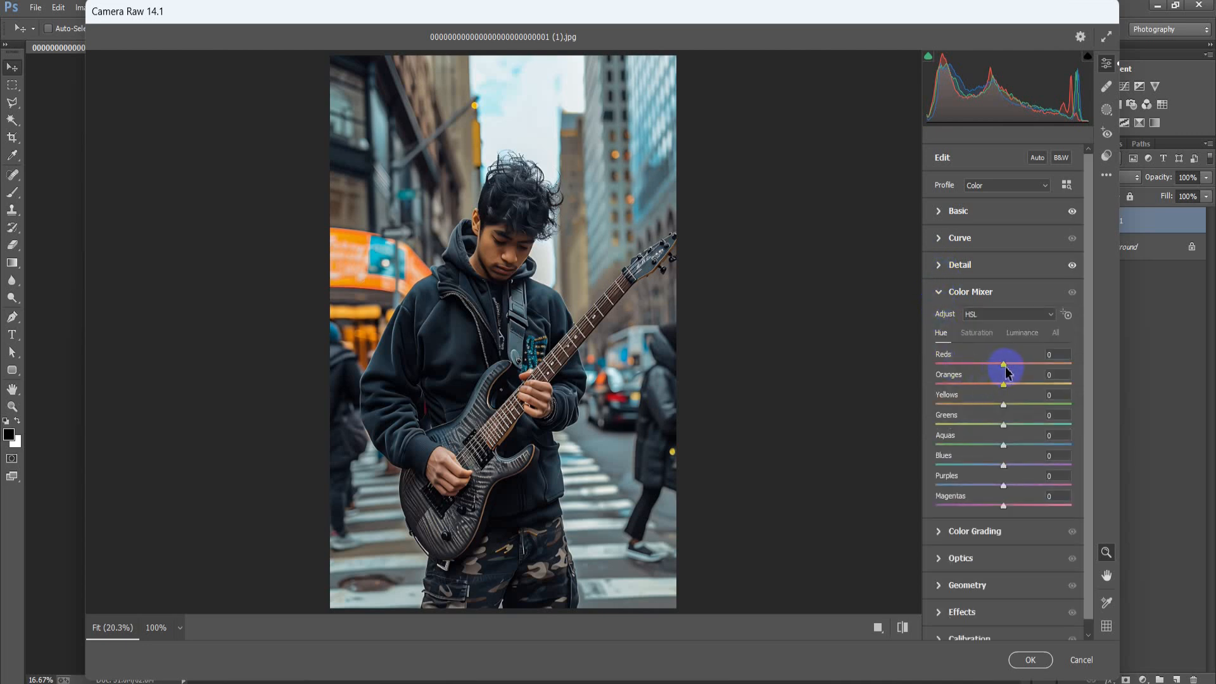
{"action": "left_click_drag", "start_coordinate": [1012, 374], "coordinate": [957, 419]}
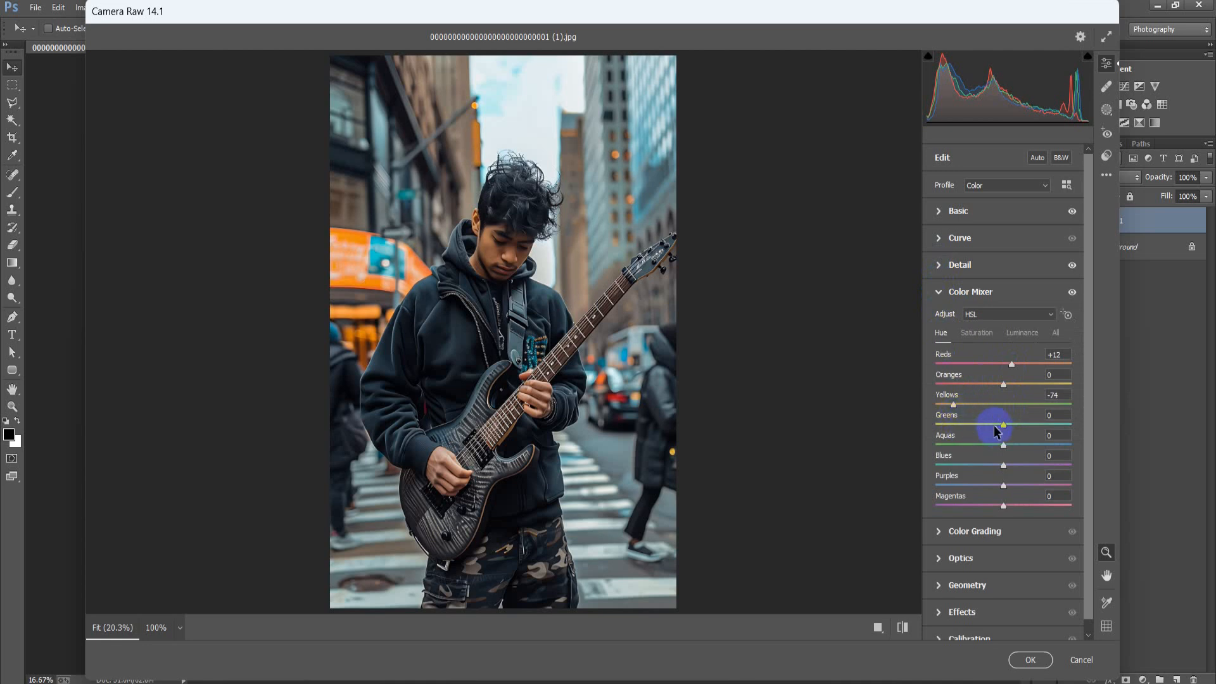
{"action": "left_click_drag", "start_coordinate": [1002, 425], "coordinate": [943, 432]}
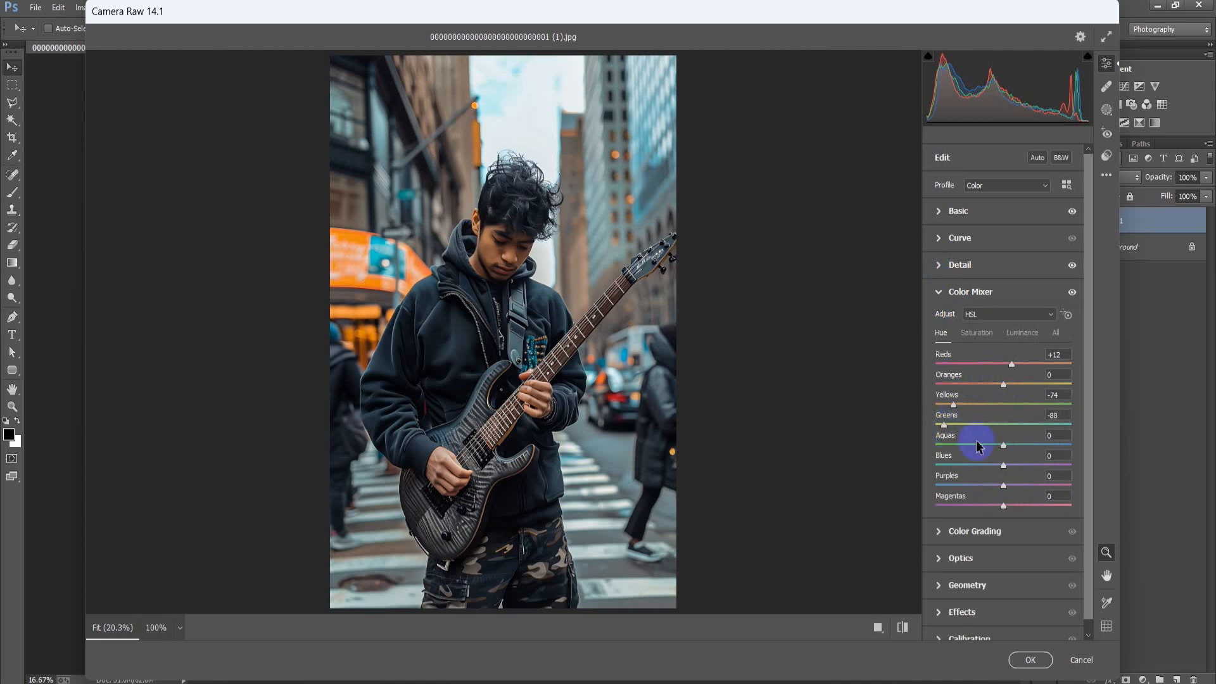
{"action": "left_click_drag", "start_coordinate": [1004, 446], "coordinate": [947, 451]}
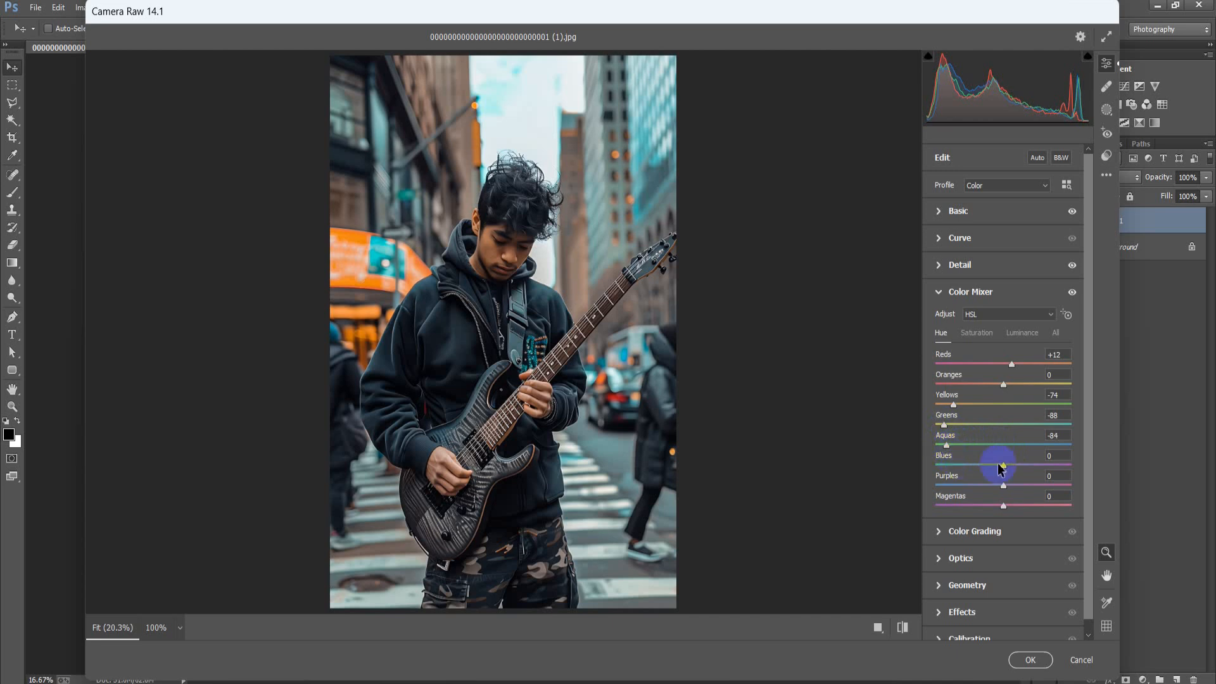
{"action": "mouse_move", "coordinate": [1006, 469]}
{"action": "left_mouse_down"}
{"action": "mouse_move", "coordinate": [984, 466]}
{"action": "mouse_move", "coordinate": [994, 479]}
{"action": "left_mouse_up"}
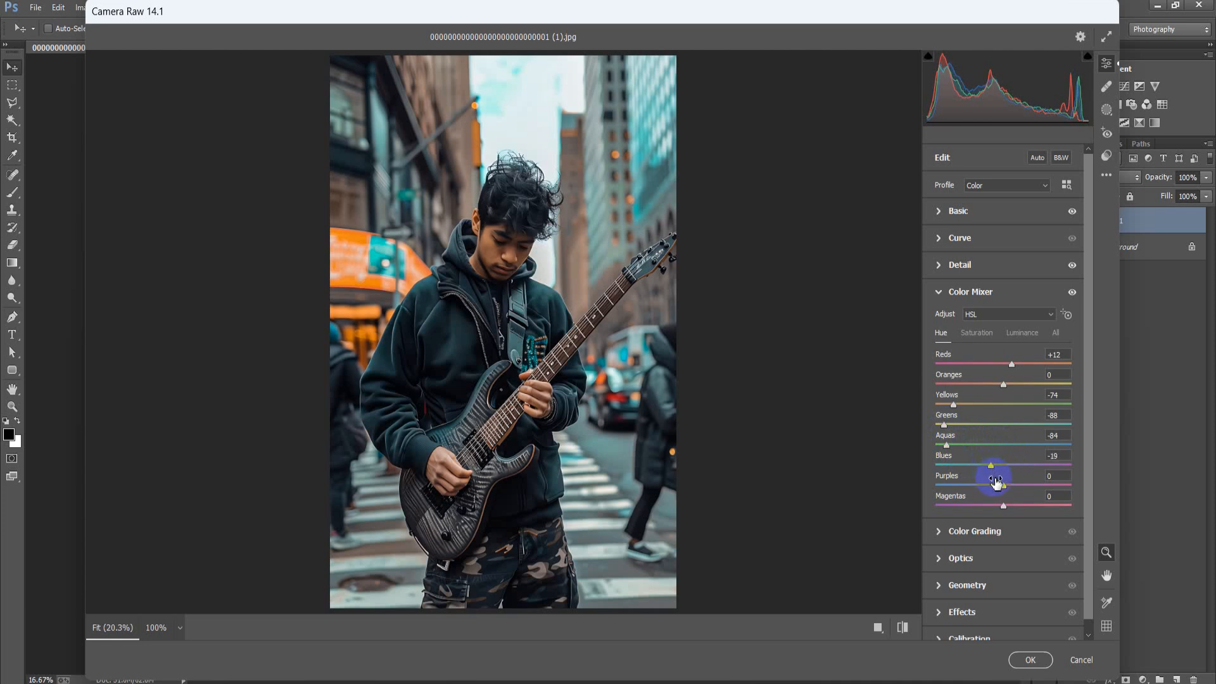
Reduce the colour mixer saturation to Reds -12, Oranges -6, Yellows -82 and Greens -100
{"action": "left_click", "coordinate": [979, 334]}
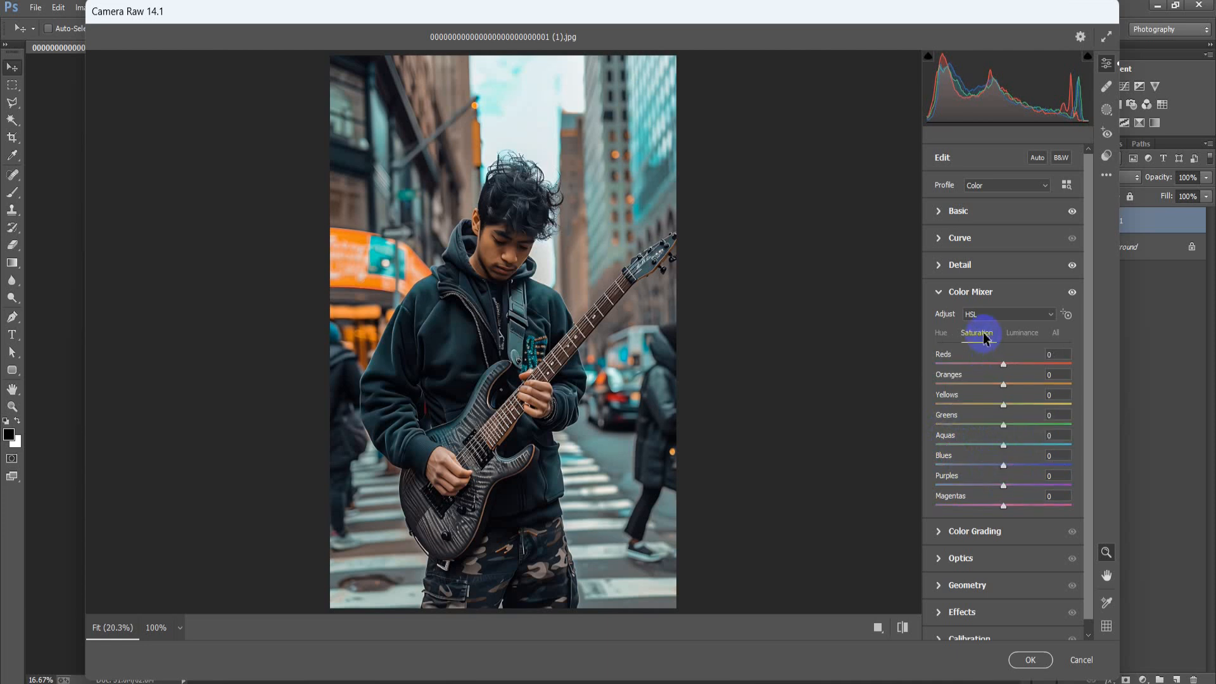
{"action": "left_click_drag", "start_coordinate": [1003, 365], "coordinate": [996, 380]}
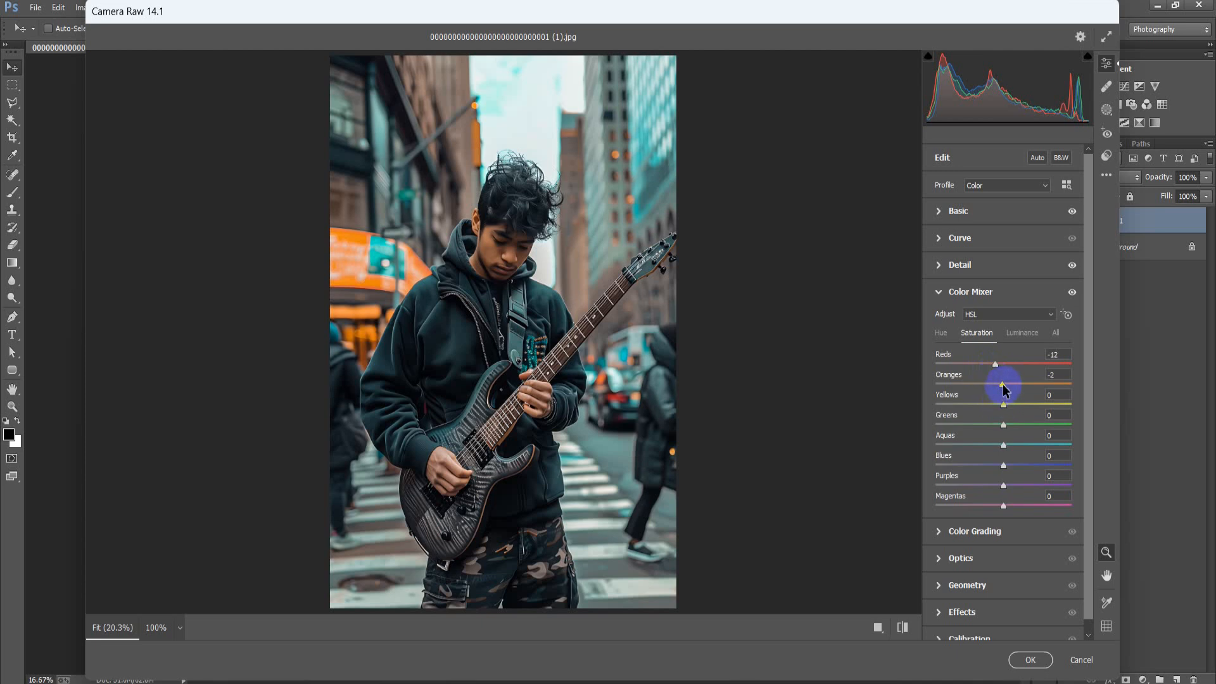
{"action": "left_click_drag", "start_coordinate": [1000, 386], "coordinate": [938, 432]}
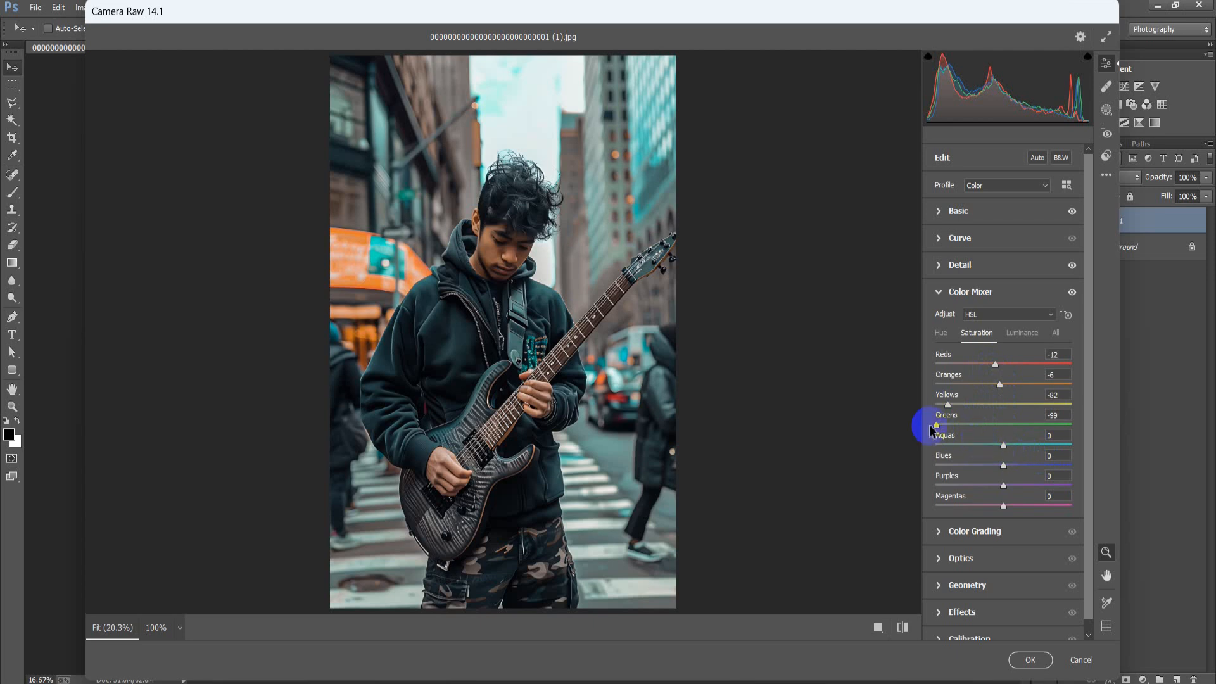
{"action": "left_click_drag", "start_coordinate": [940, 427], "coordinate": [933, 432]}
Desaturate the cool colours in the colour mixer to Aquas -94, Blues -100, Purples -100 and Magentas -98
{"action": "left_click_drag", "start_coordinate": [1004, 446], "coordinate": [957, 458]}
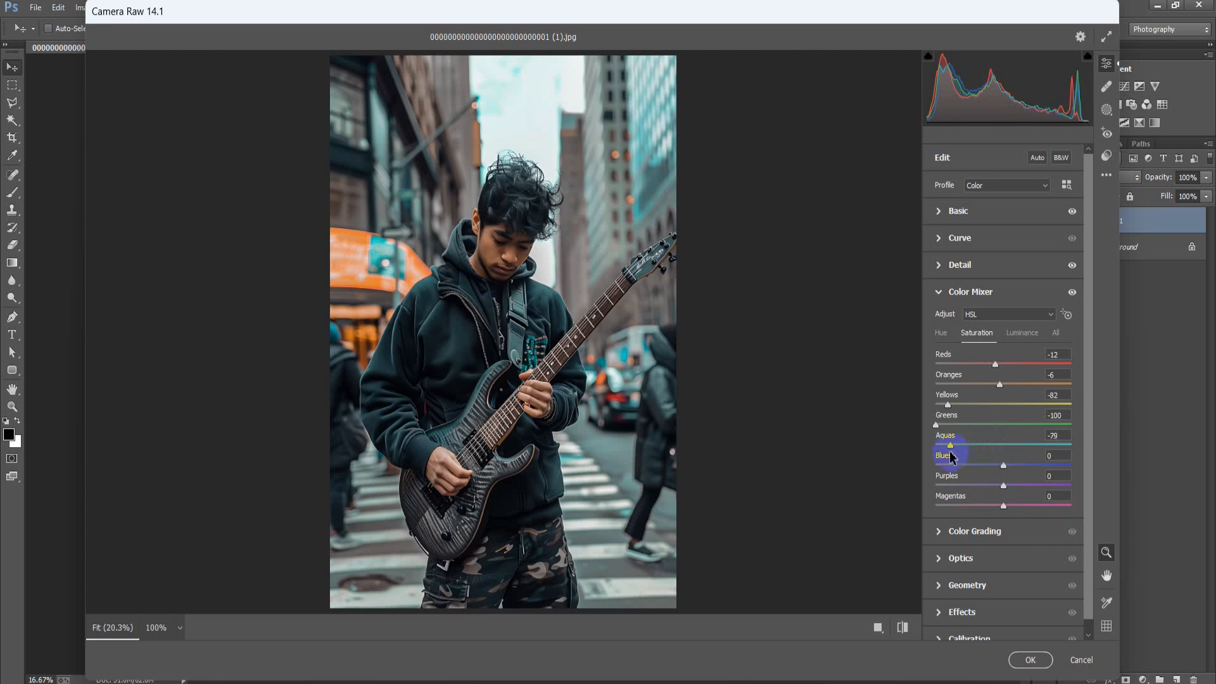
{"action": "left_click_drag", "start_coordinate": [952, 457], "coordinate": [947, 458]}
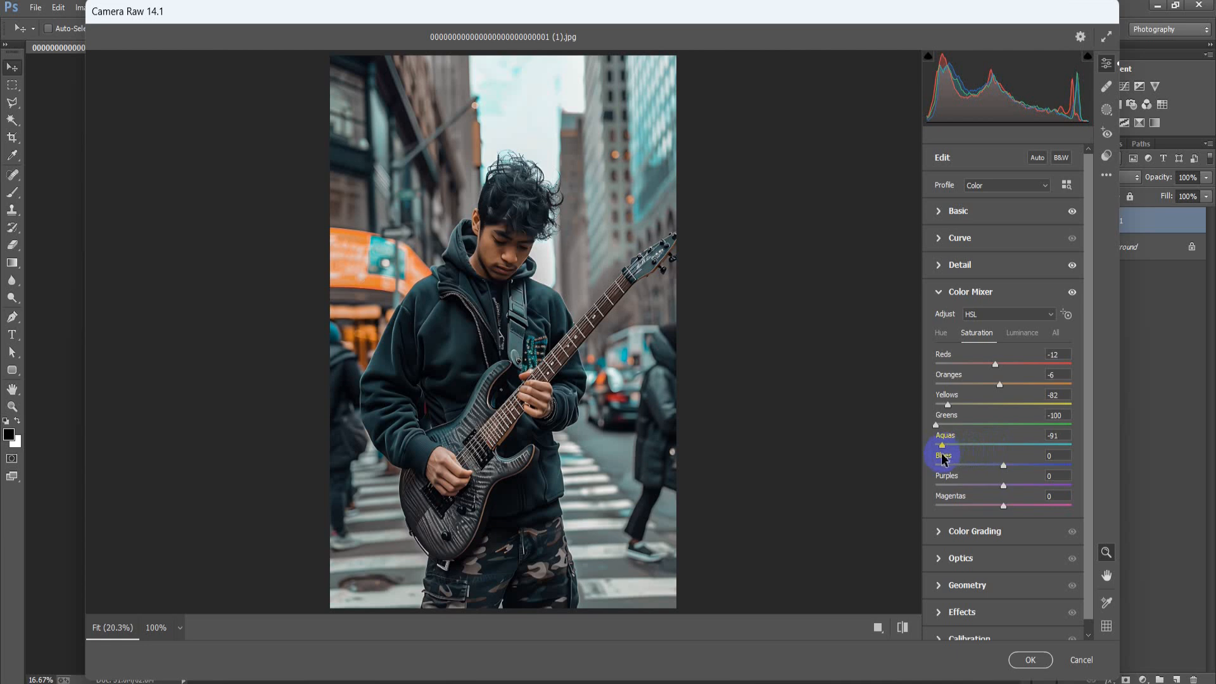
{"action": "left_click_drag", "start_coordinate": [943, 458], "coordinate": [942, 459]}
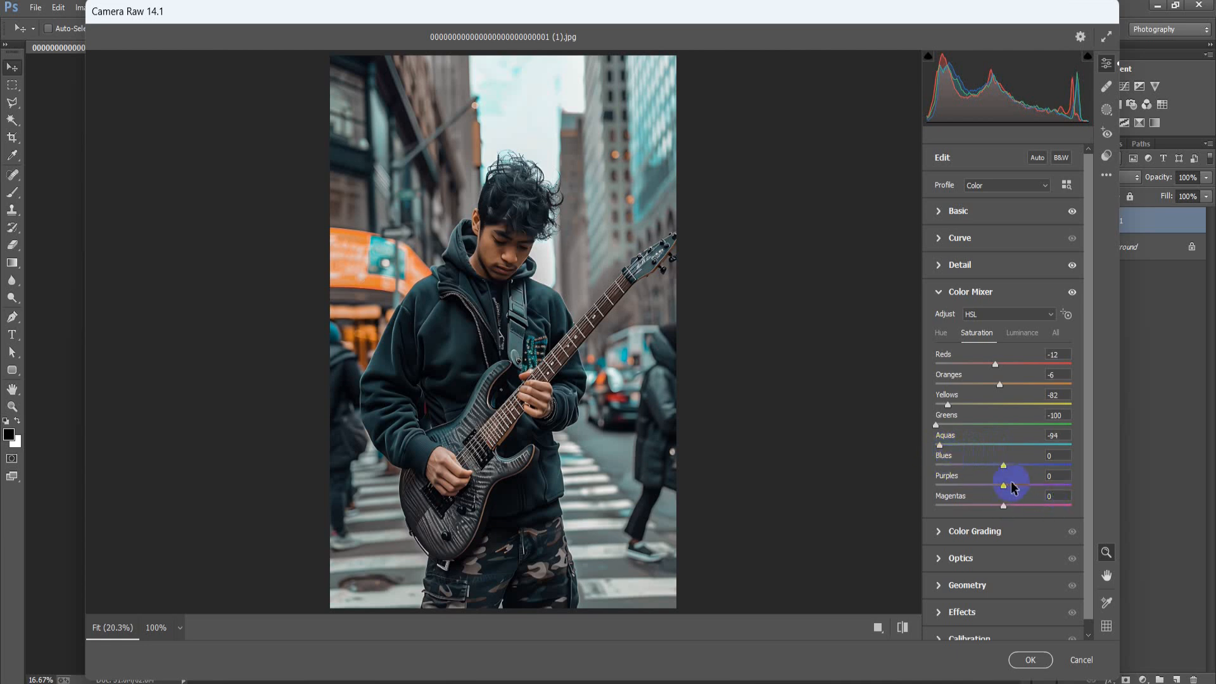
{"action": "left_click_drag", "start_coordinate": [1007, 474], "coordinate": [928, 472]}
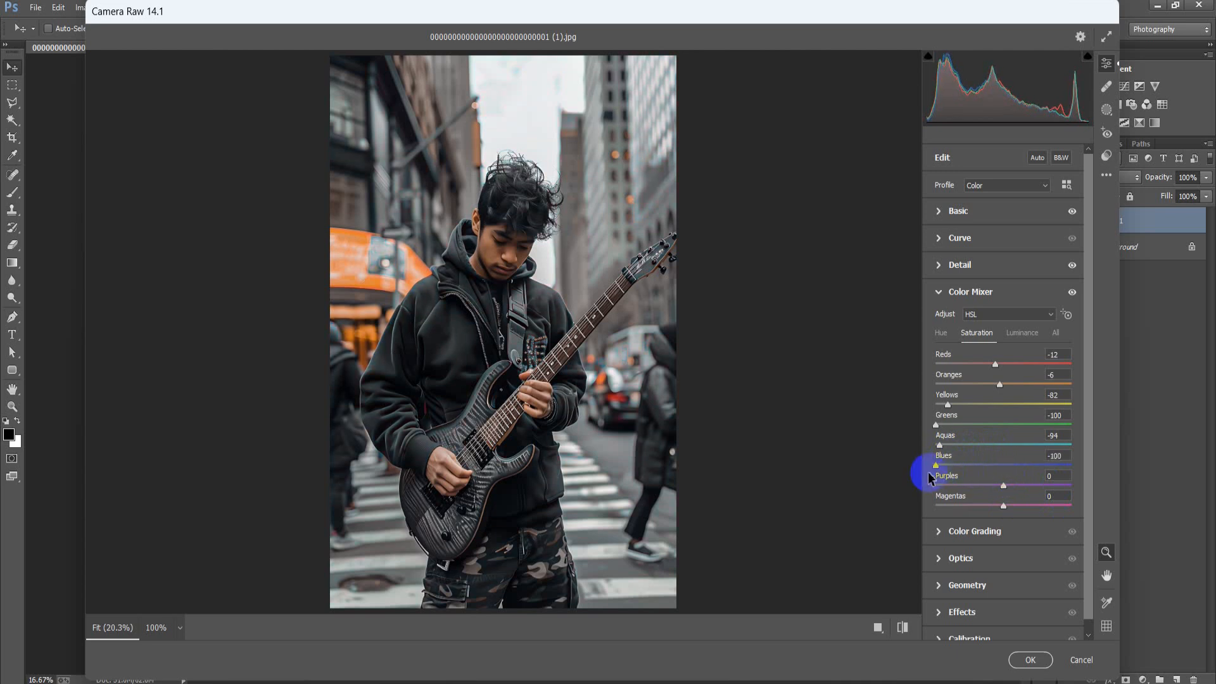
{"action": "left_click_drag", "start_coordinate": [1018, 493], "coordinate": [931, 493]}
{"action": "left_click_drag", "start_coordinate": [1010, 505], "coordinate": [938, 513]}
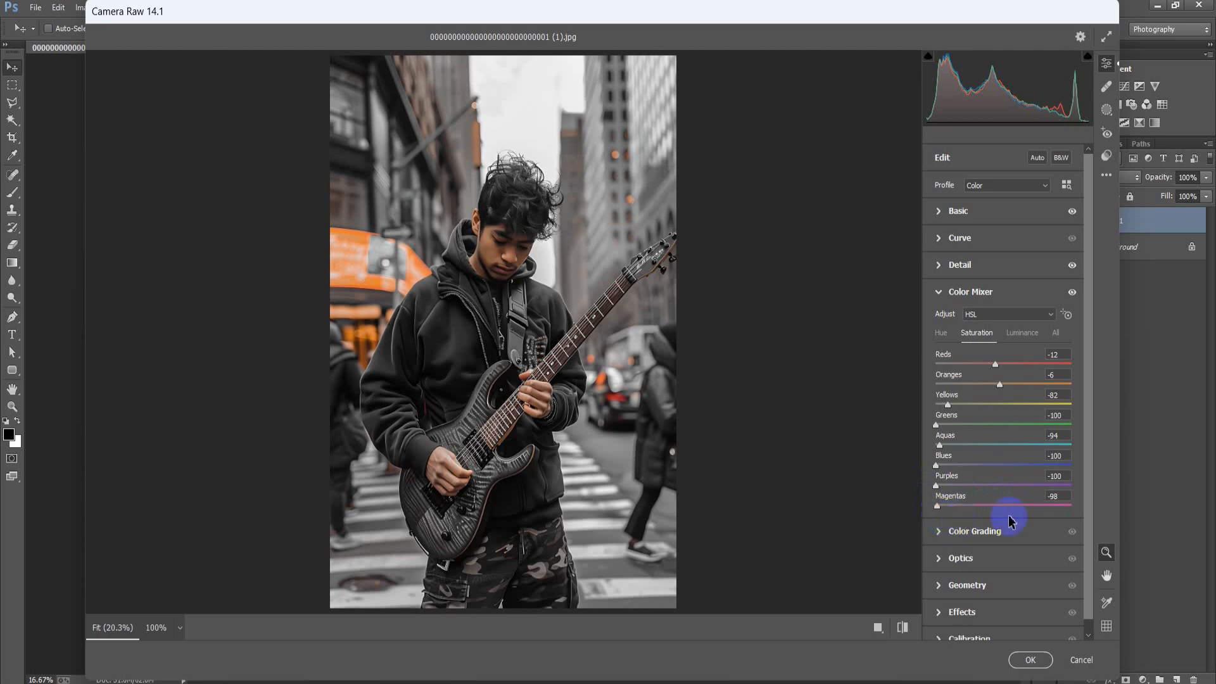
Set the colour mixer luminance to Reds +59, Oranges +68, Yellows +28, Greens -48, Aquas -50 and Blues +11
{"action": "left_click", "coordinate": [1018, 333]}
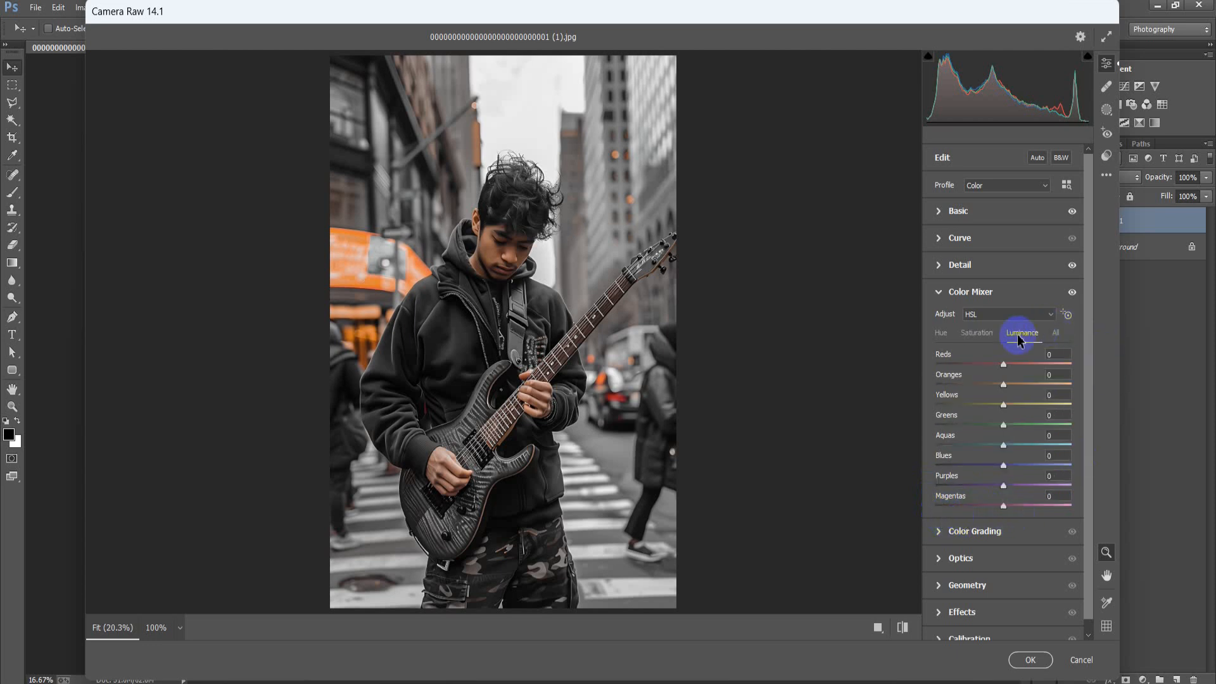
{"action": "left_click_drag", "start_coordinate": [1003, 363], "coordinate": [1049, 379]}
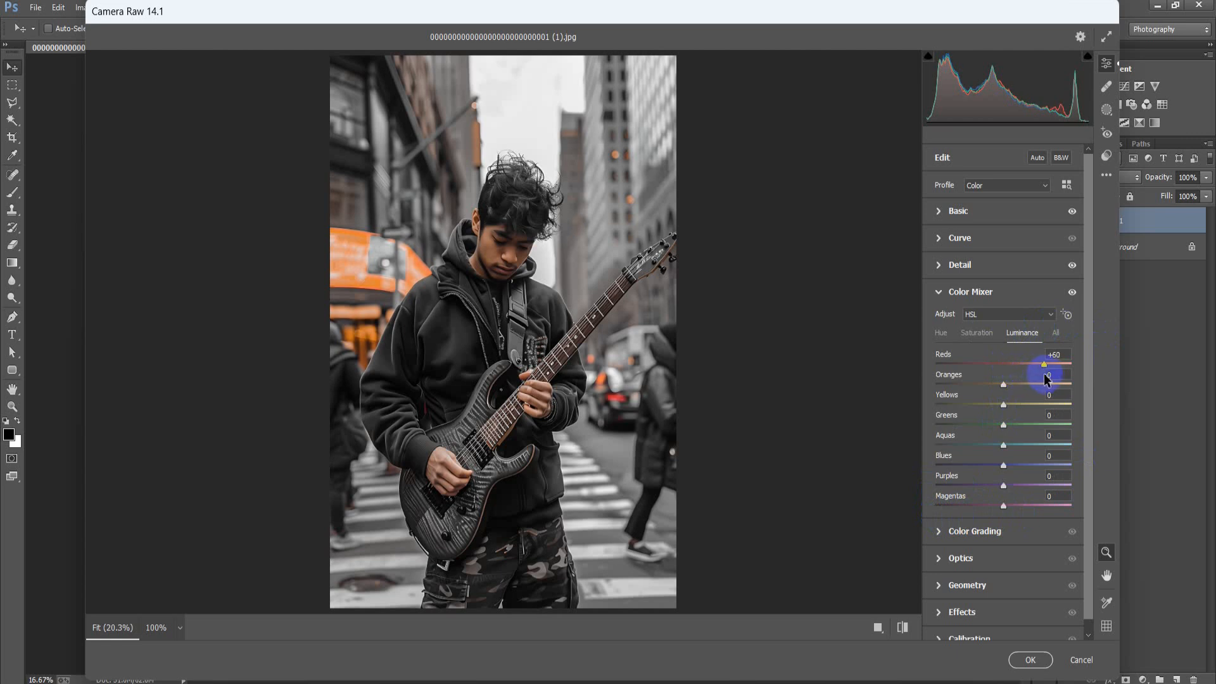
{"action": "mouse_move", "coordinate": [1046, 378]}
{"action": "left_mouse_down"}
{"action": "mouse_move", "coordinate": [1008, 388]}
{"action": "mouse_move", "coordinate": [1053, 396]}
{"action": "left_mouse_up"}
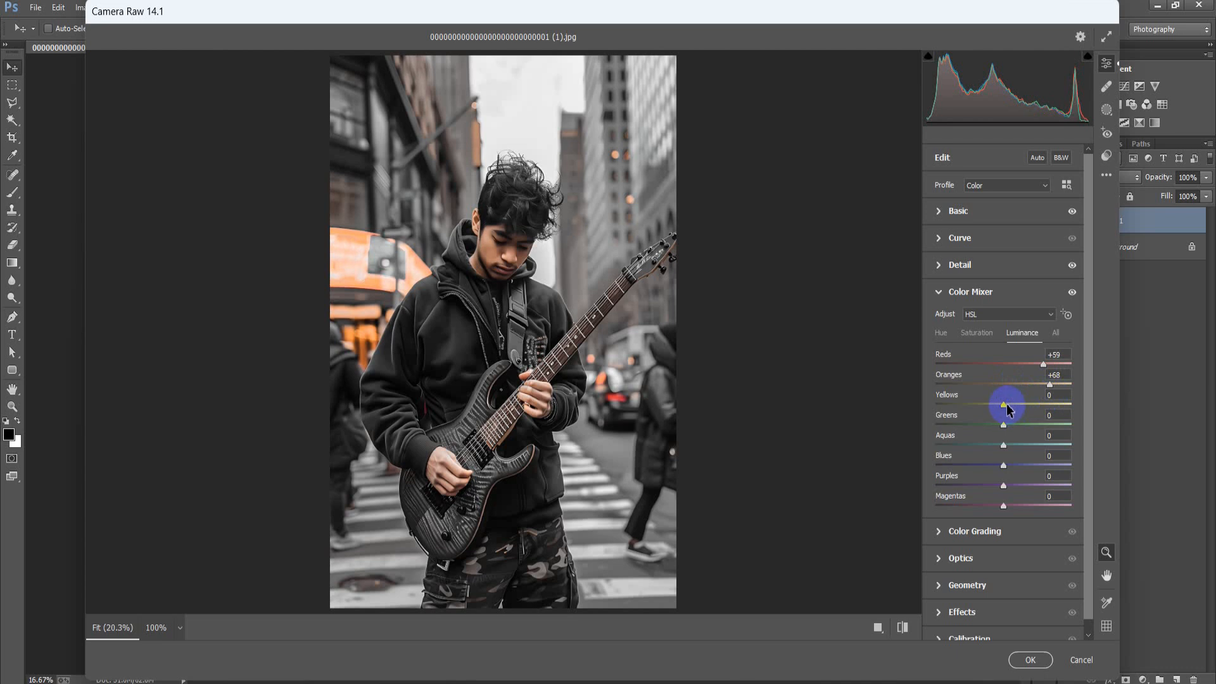
{"action": "left_click_drag", "start_coordinate": [1003, 403], "coordinate": [1017, 405]}
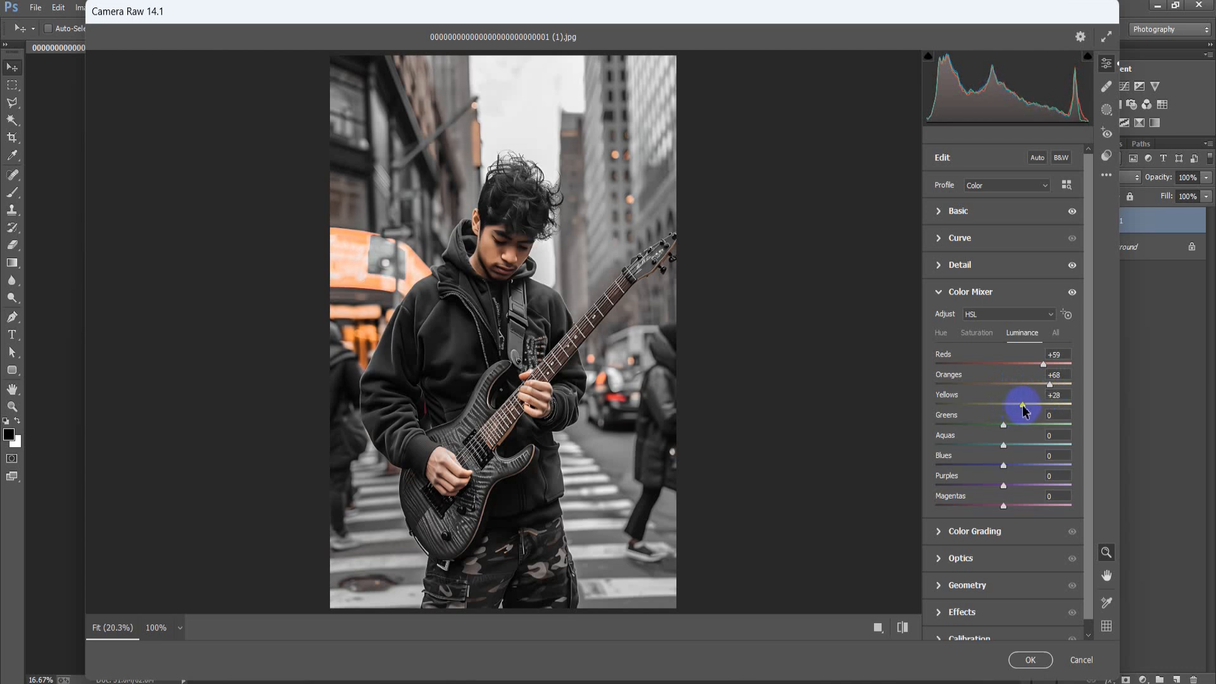
{"action": "left_click_drag", "start_coordinate": [1009, 425], "coordinate": [972, 432]}
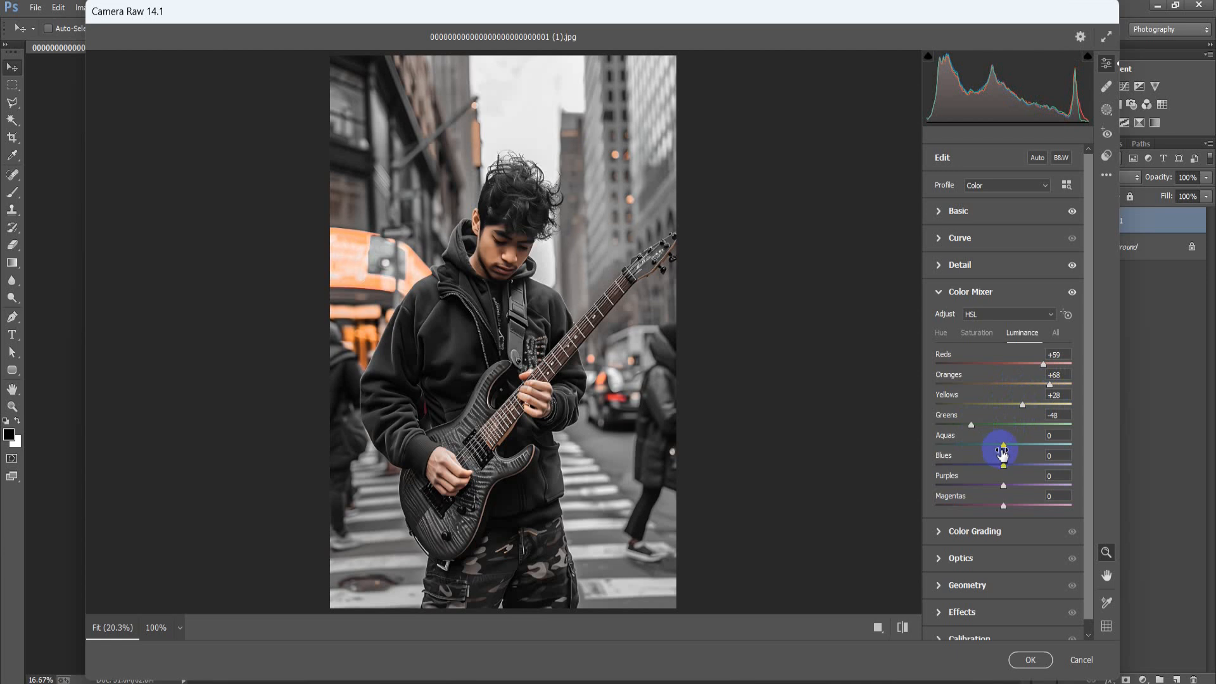
{"action": "left_click_drag", "start_coordinate": [1006, 447], "coordinate": [974, 451]}
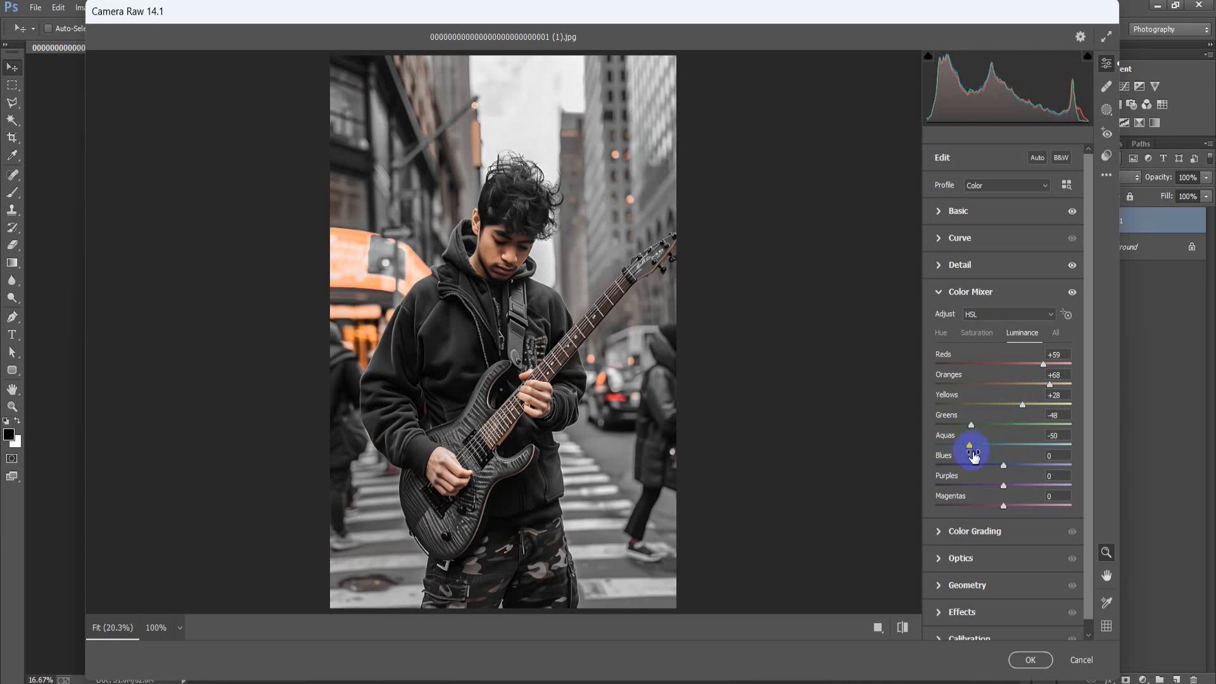
{"action": "left_click_drag", "start_coordinate": [1004, 471], "coordinate": [1011, 467]}
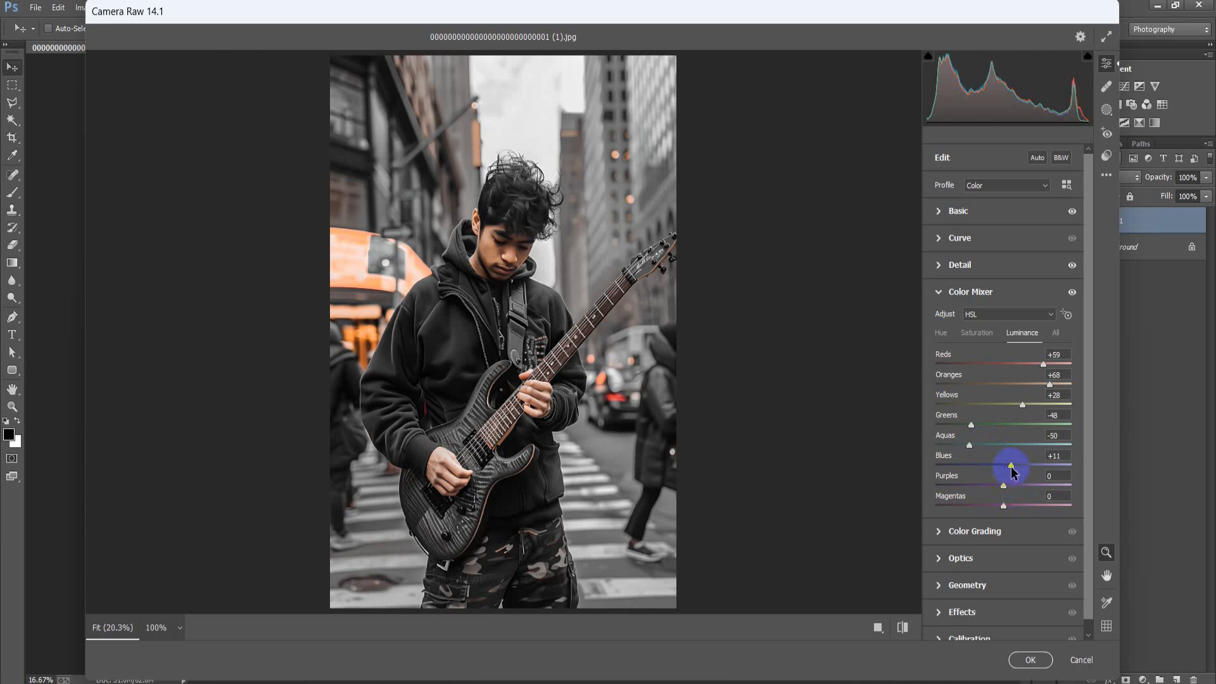
Raise the Magentas luminance to +18 in the colour mixer
{"action": "left_click_drag", "start_coordinate": [1009, 512], "coordinate": [1015, 514]}
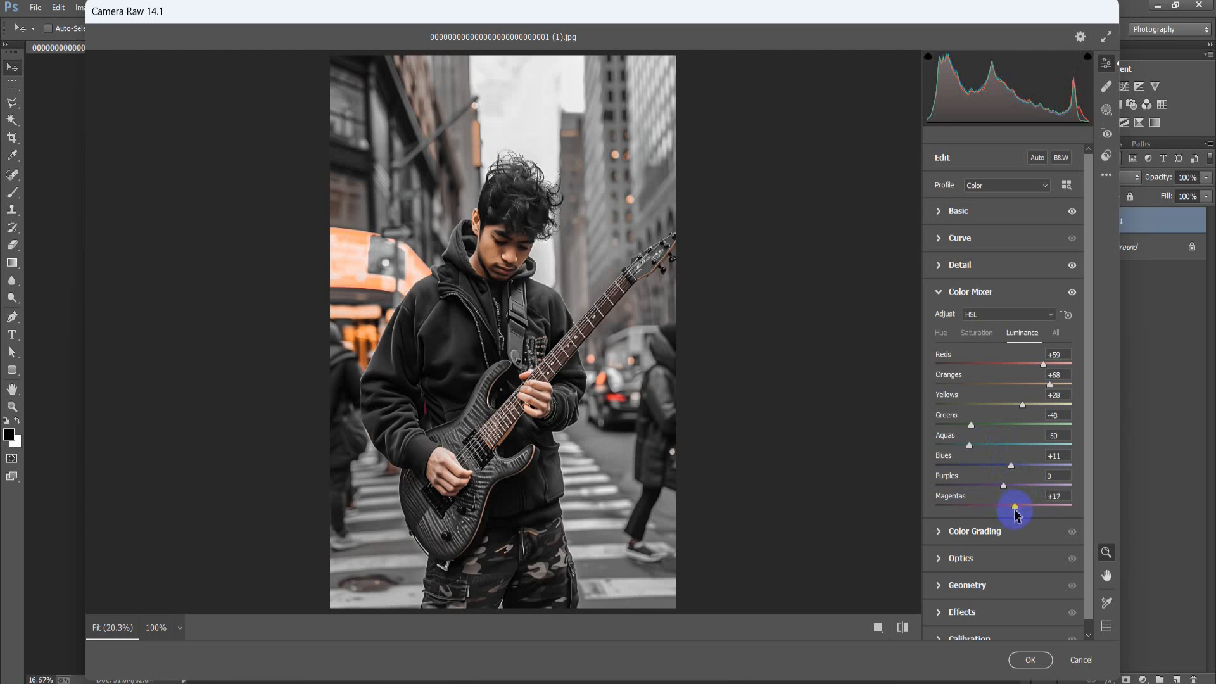
{"action": "left_click", "coordinate": [941, 293]}
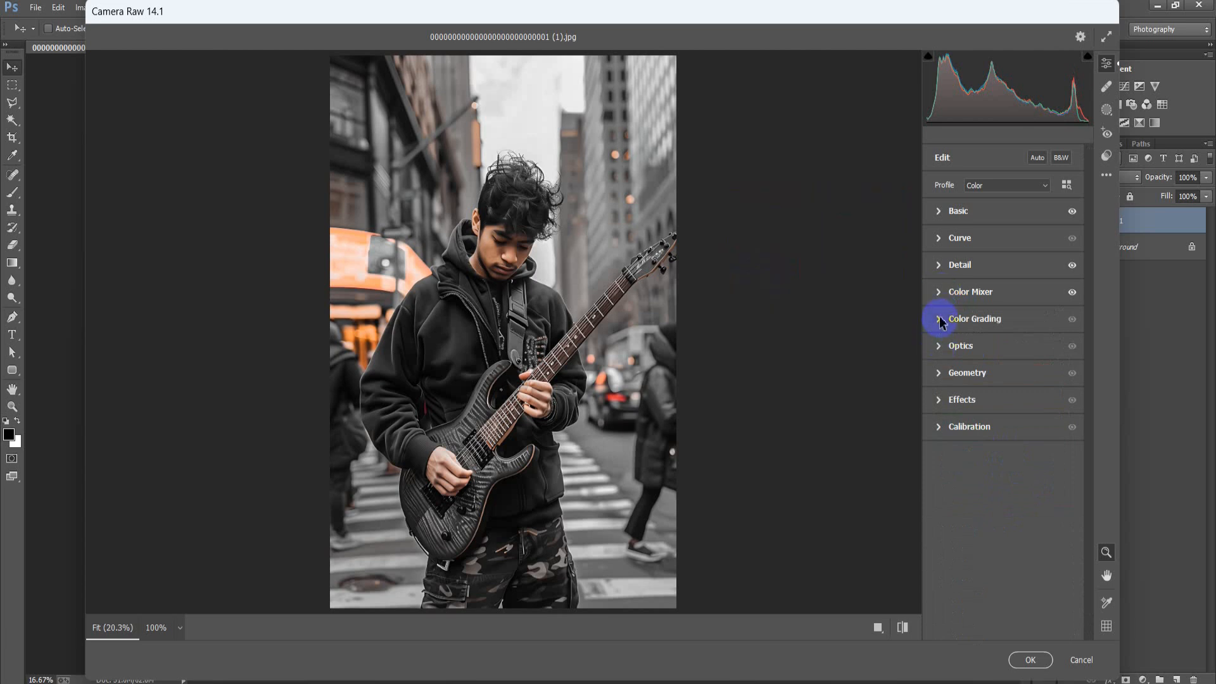
Set the color grading blending to 70 and lower the shadows luminance to -41
{"action": "left_click", "coordinate": [941, 320]}
{"action": "scroll", "coordinate": [1027, 579], "scroll_direction": "down", "scroll_amount": 1}
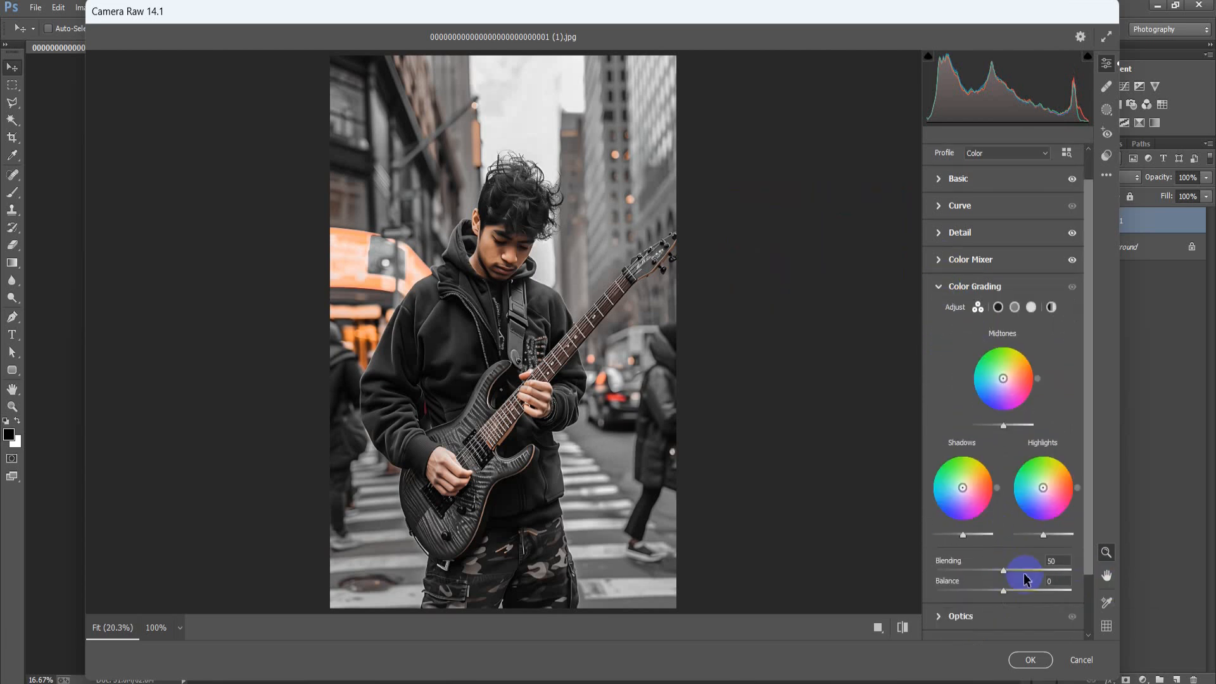
{"action": "left_click_drag", "start_coordinate": [1004, 572], "coordinate": [1025, 581]}
{"action": "left_click", "coordinate": [998, 308]}
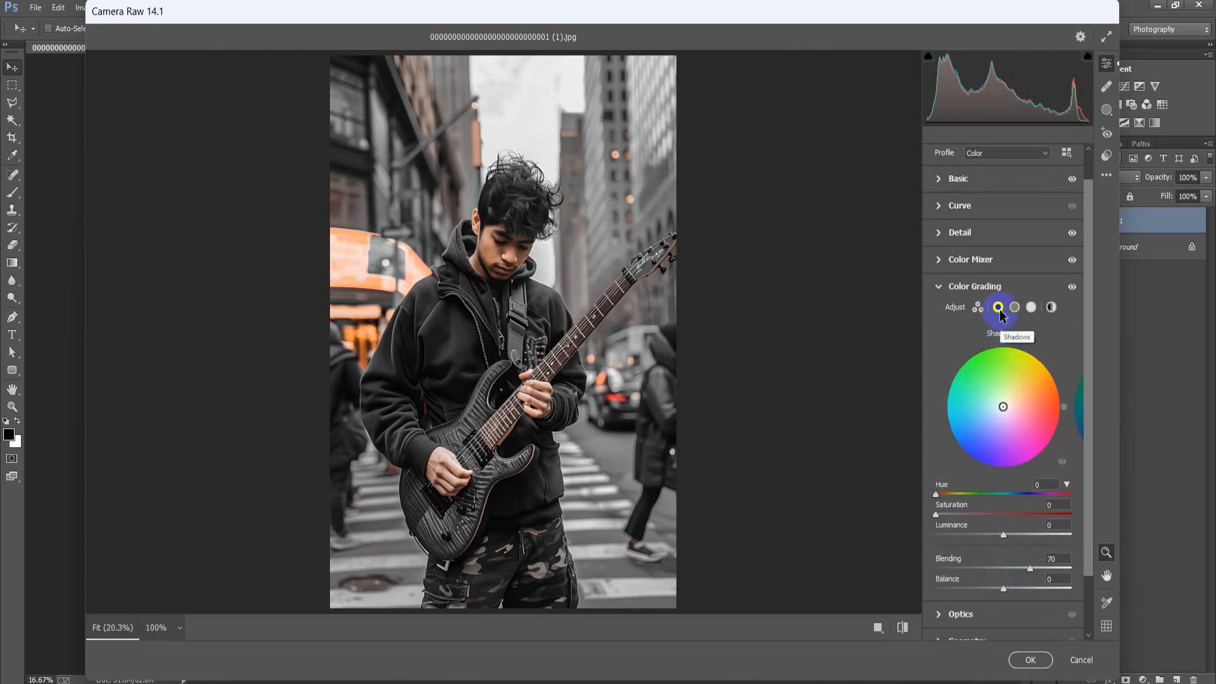
{"action": "left_click_drag", "start_coordinate": [1007, 535], "coordinate": [982, 550]}
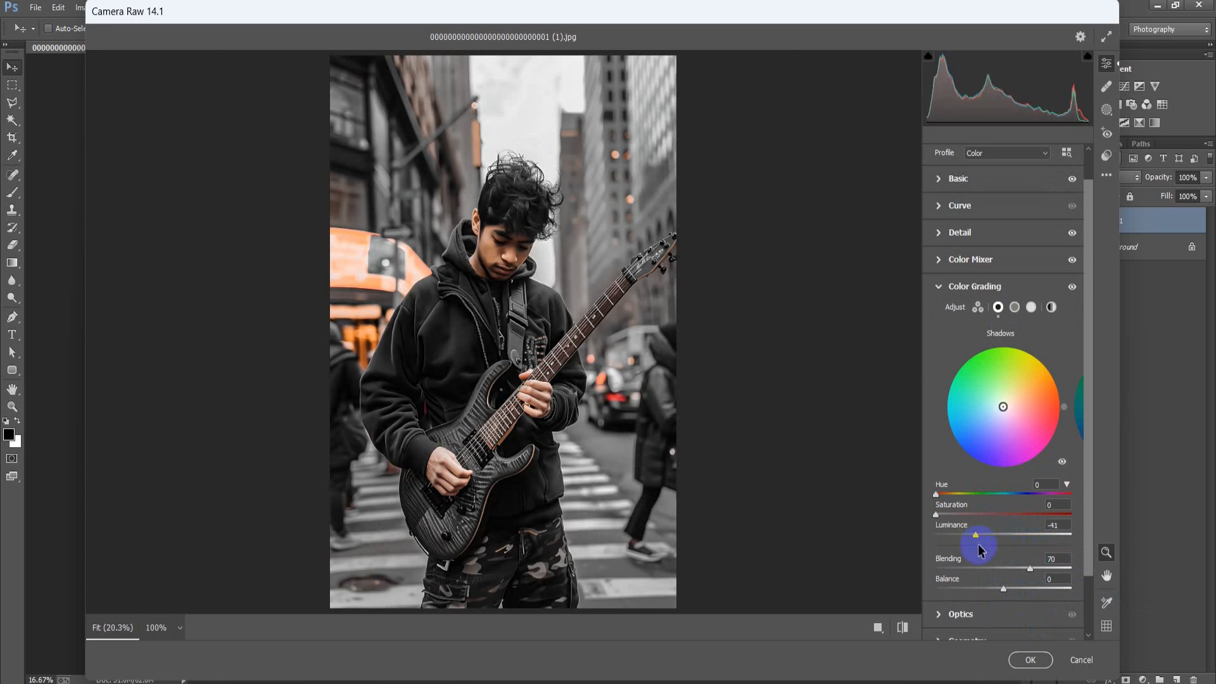
Tint the color grading midtones blue with hue 232, saturation 15 and luminance -20
{"action": "left_click", "coordinate": [1014, 308]}
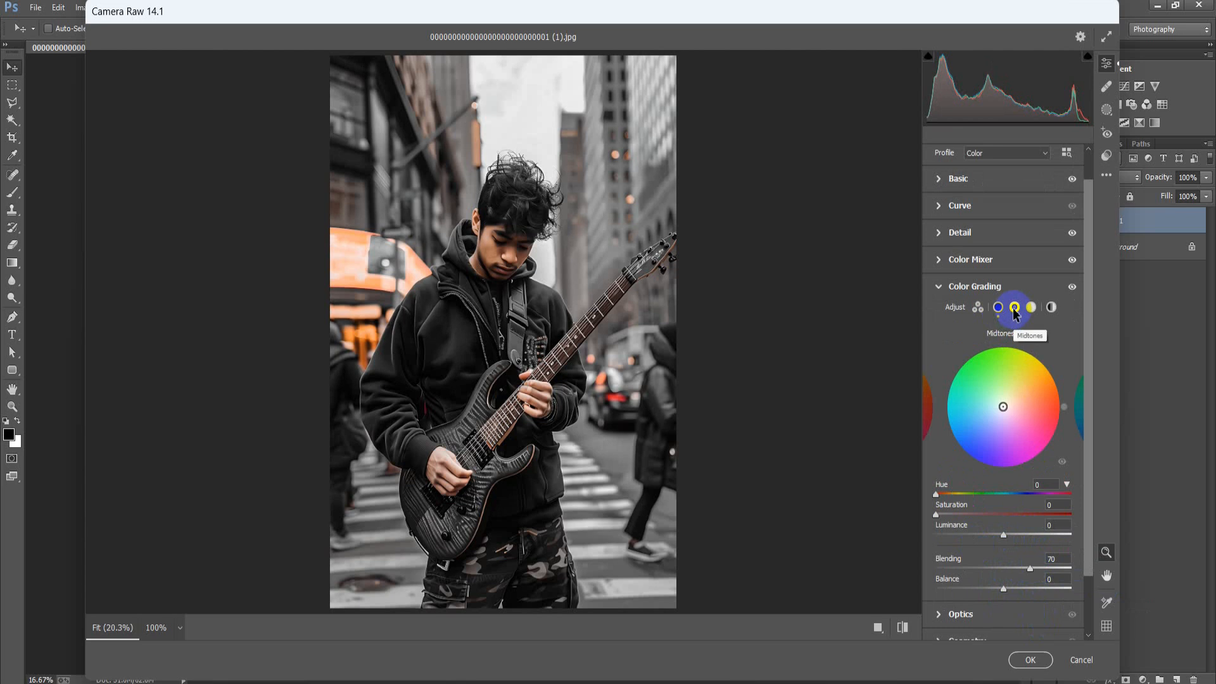
{"action": "left_click_drag", "start_coordinate": [925, 495], "coordinate": [1024, 502]}
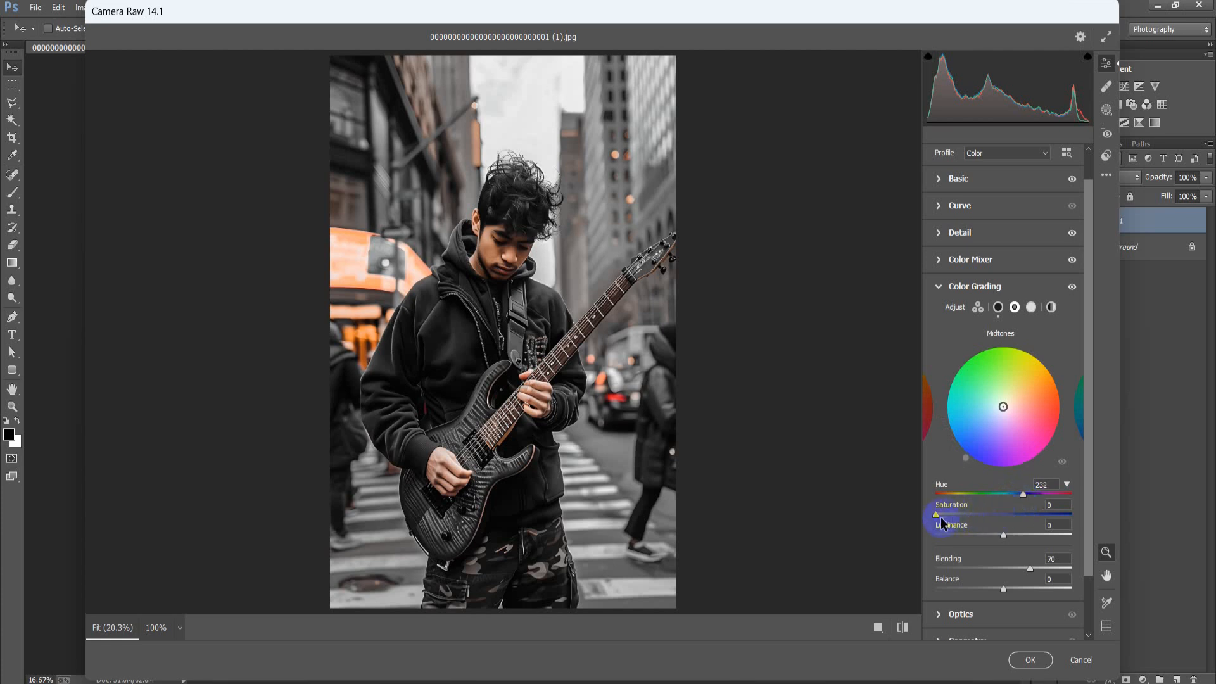
{"action": "left_click_drag", "start_coordinate": [938, 521], "coordinate": [957, 526]}
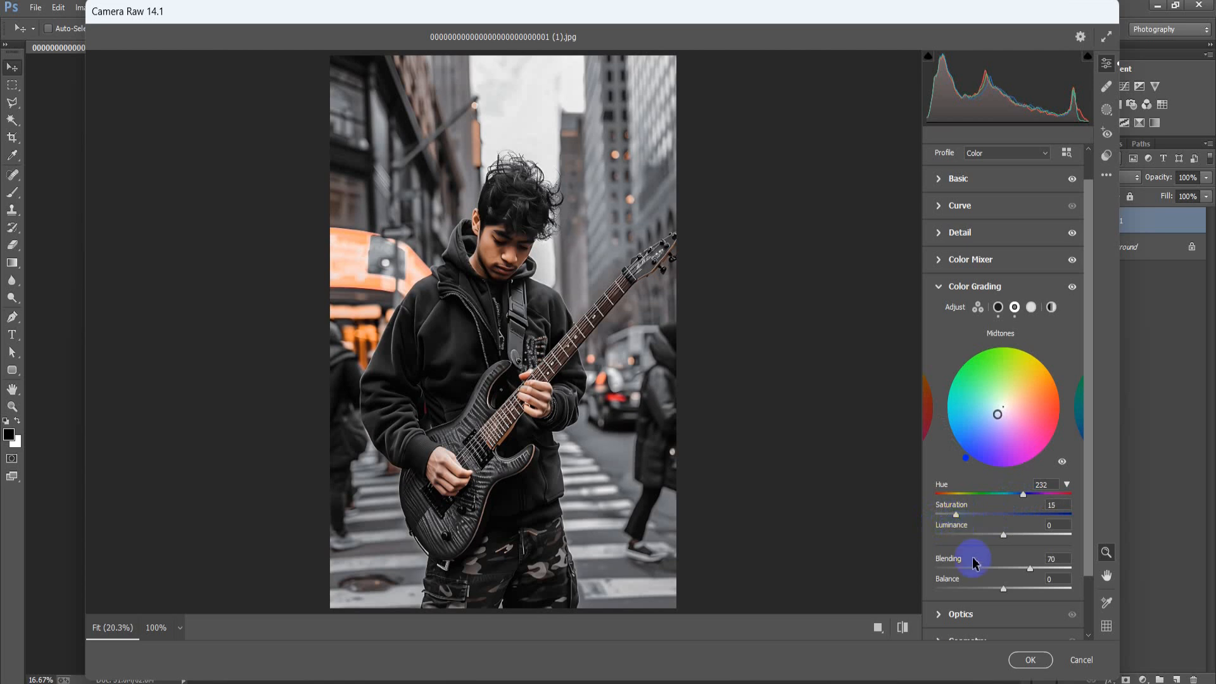
{"action": "left_click_drag", "start_coordinate": [1003, 534], "coordinate": [993, 534]}
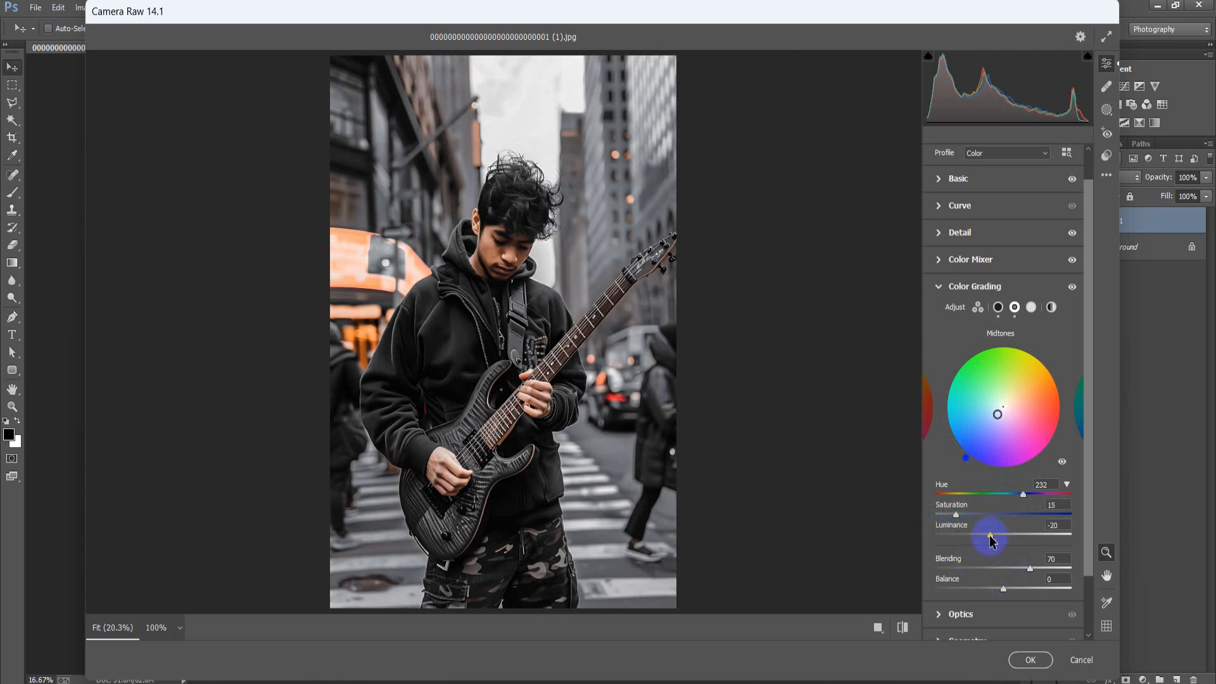
Lower the color grading highlights luminance to -14
{"action": "left_click", "coordinate": [1030, 308]}
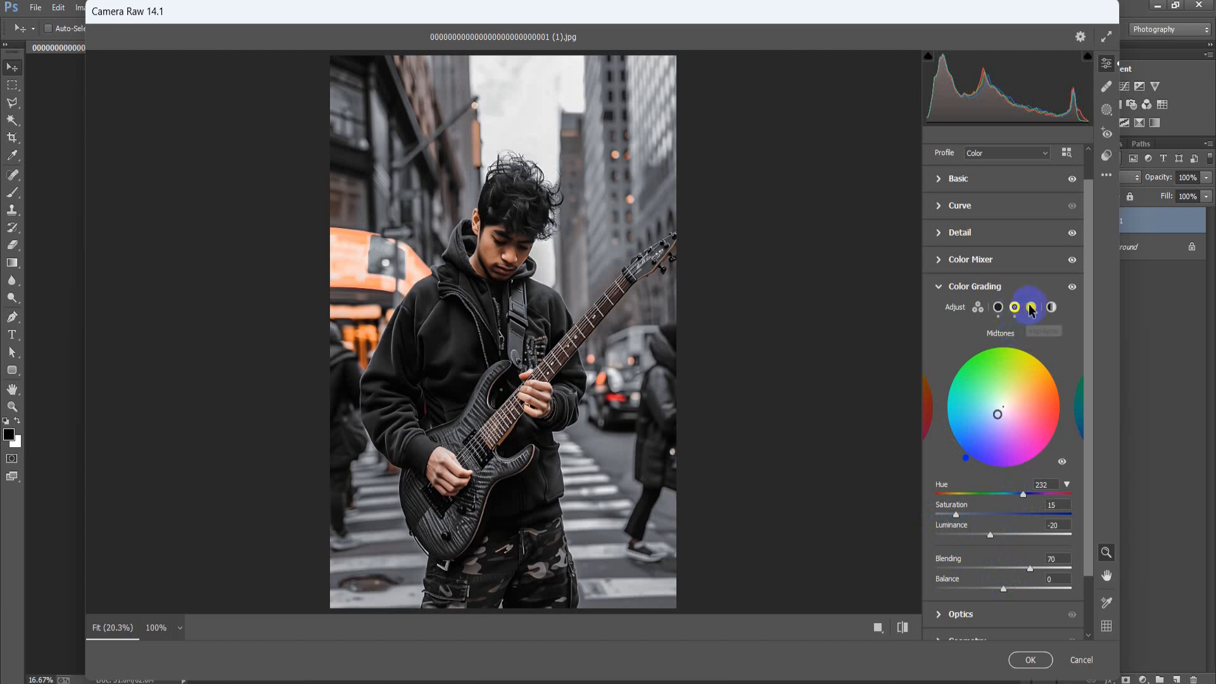
{"action": "left_click", "coordinate": [1033, 308]}
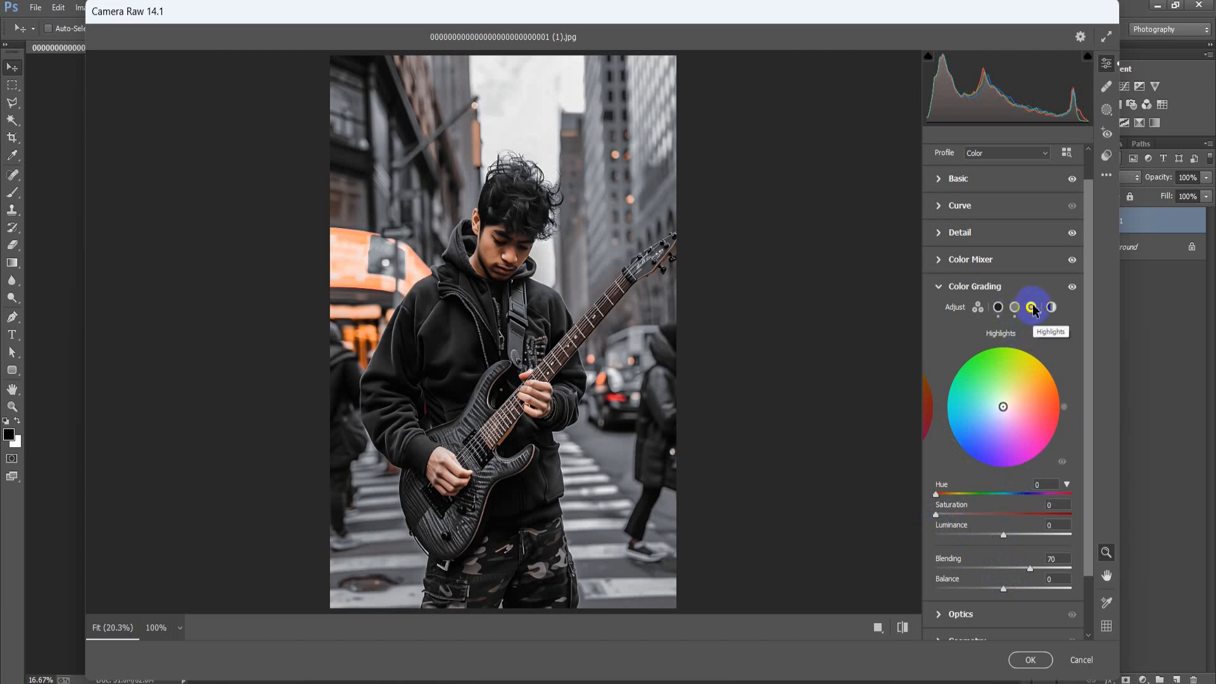
{"action": "left_click_drag", "start_coordinate": [1004, 536], "coordinate": [994, 537]}
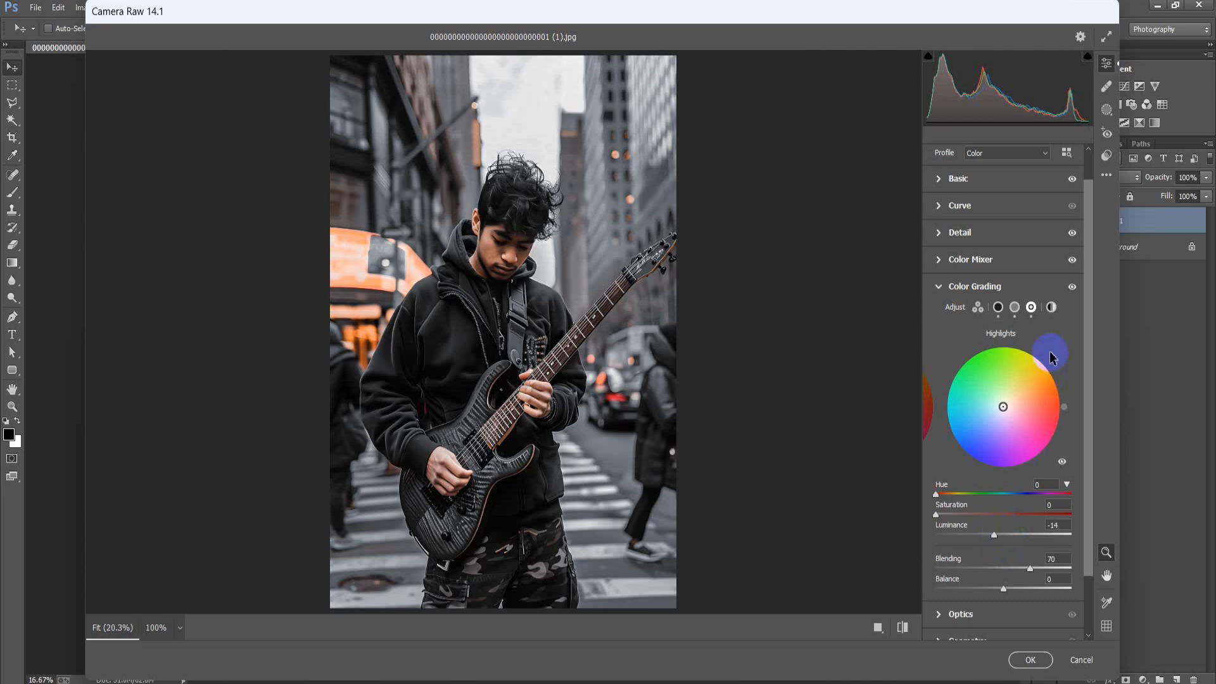
{"action": "left_click", "coordinate": [1052, 307]}
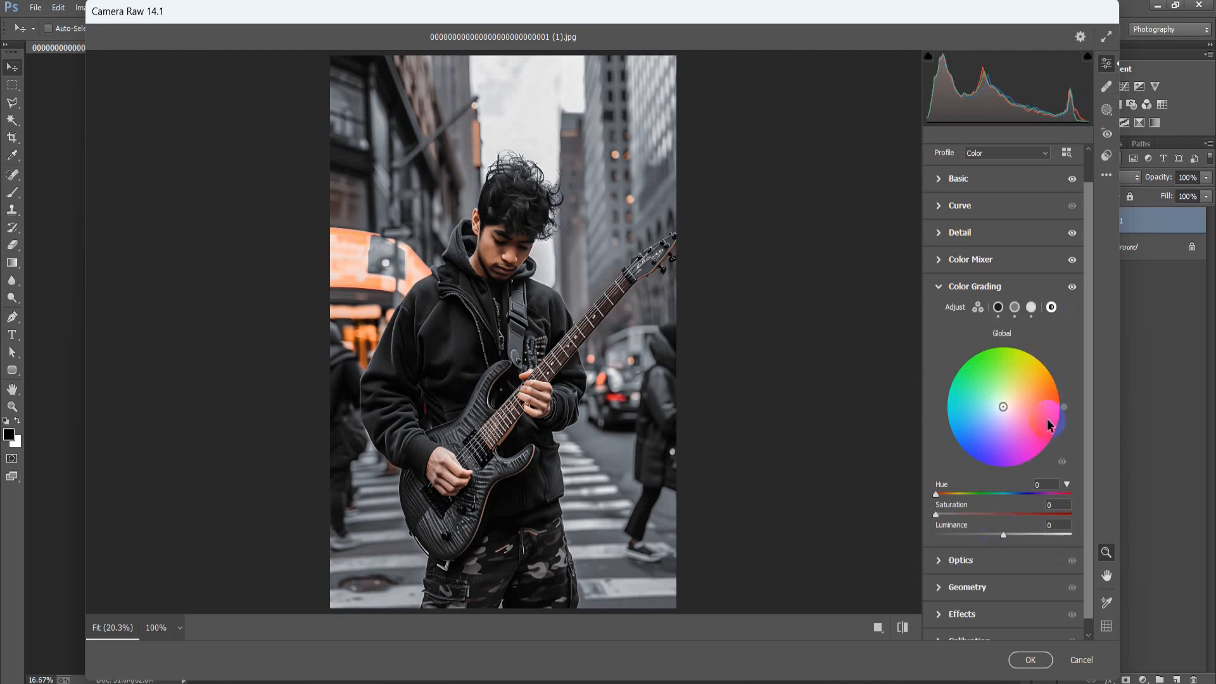
{"action": "left_click", "coordinate": [940, 286]}
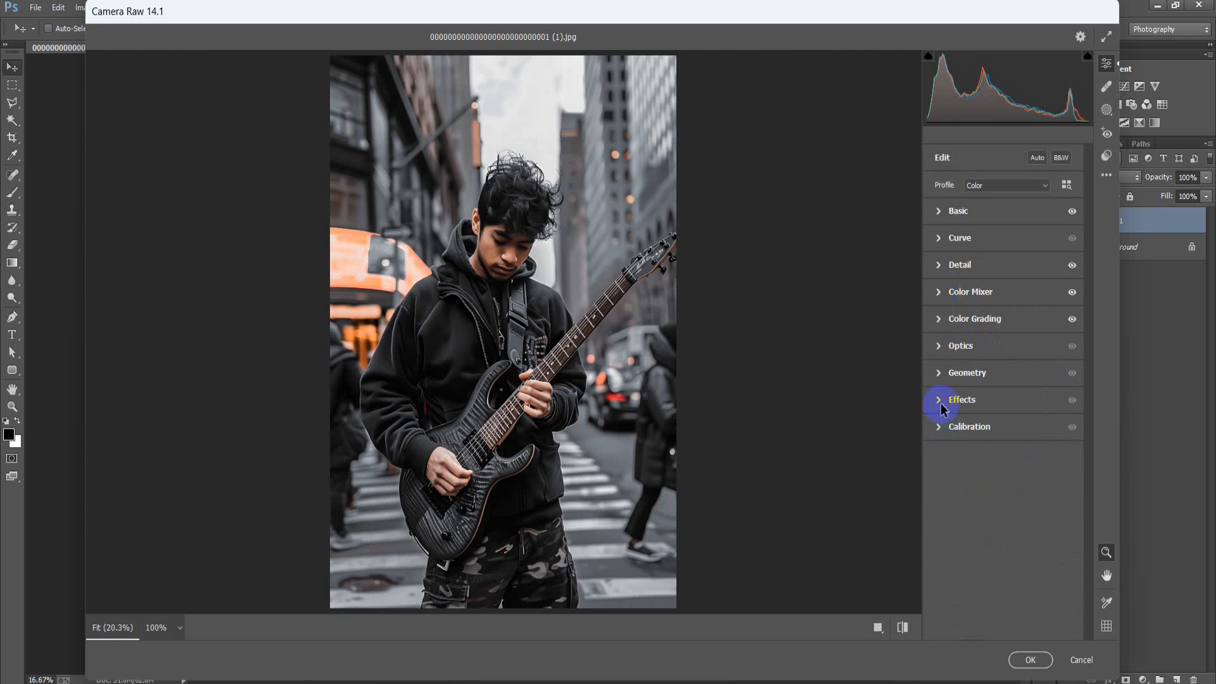
Add a vignette of -18 with midpoint 32 and feather 72, and apply the Camera Raw changes to the layer
{"action": "left_click", "coordinate": [941, 401]}
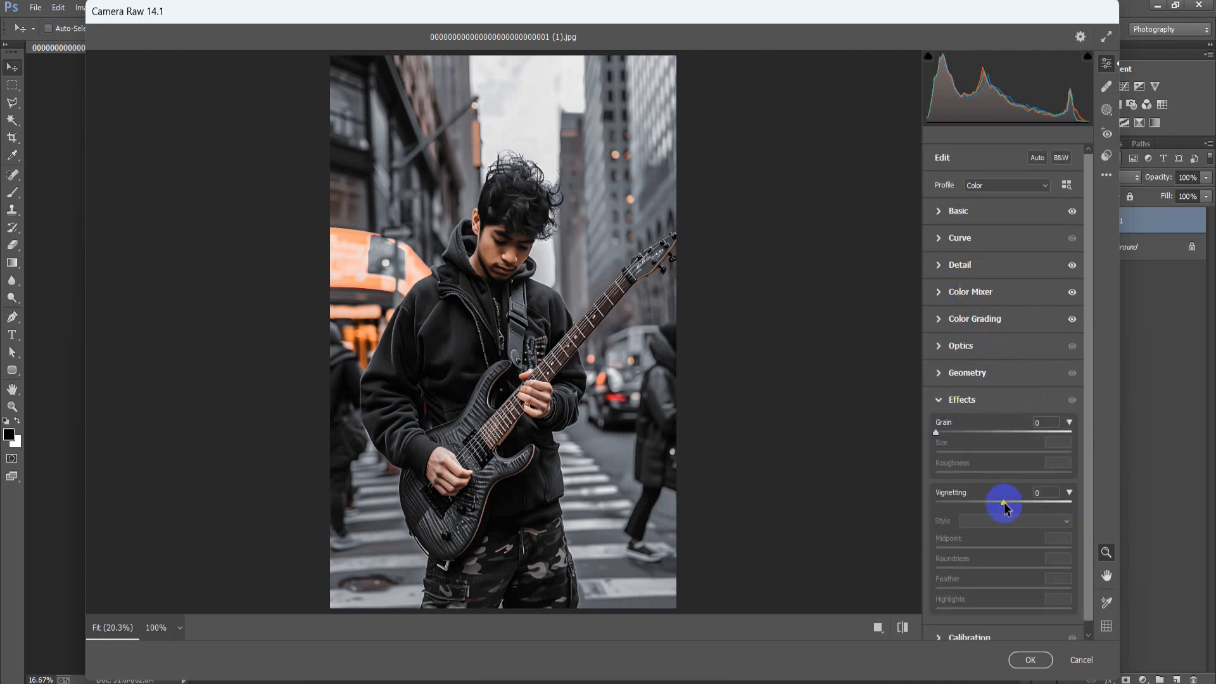
{"action": "left_click_drag", "start_coordinate": [1004, 505], "coordinate": [993, 507]}
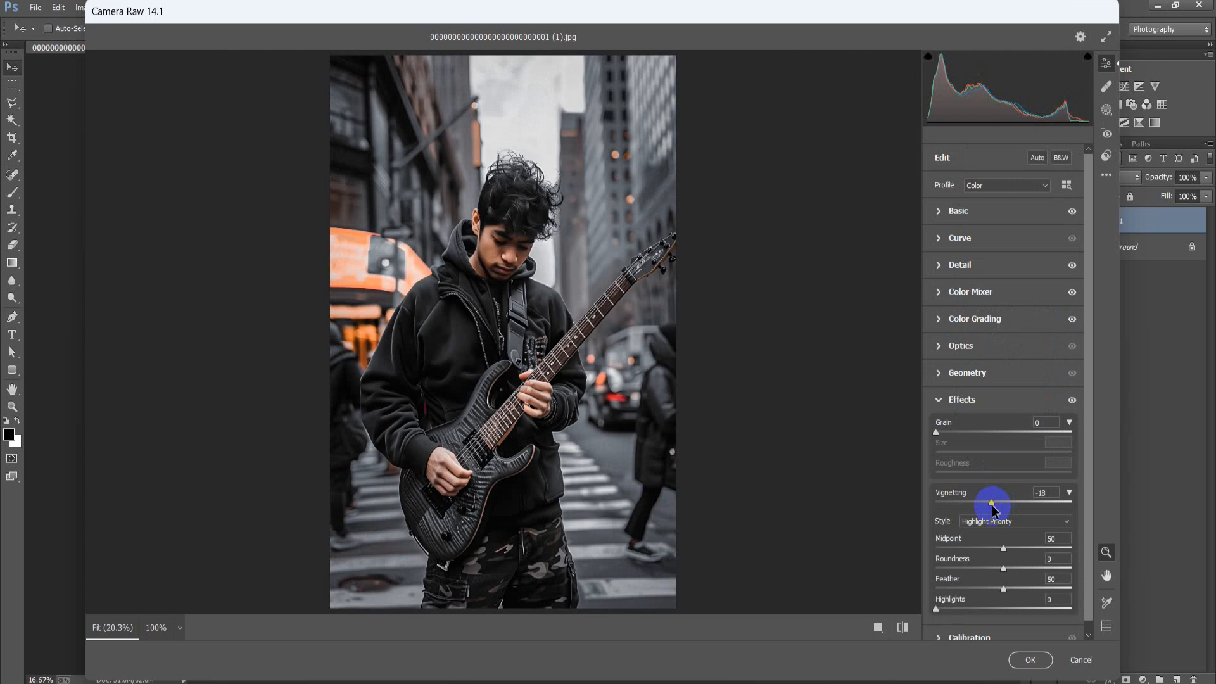
{"action": "left_click_drag", "start_coordinate": [1007, 555], "coordinate": [985, 556]}
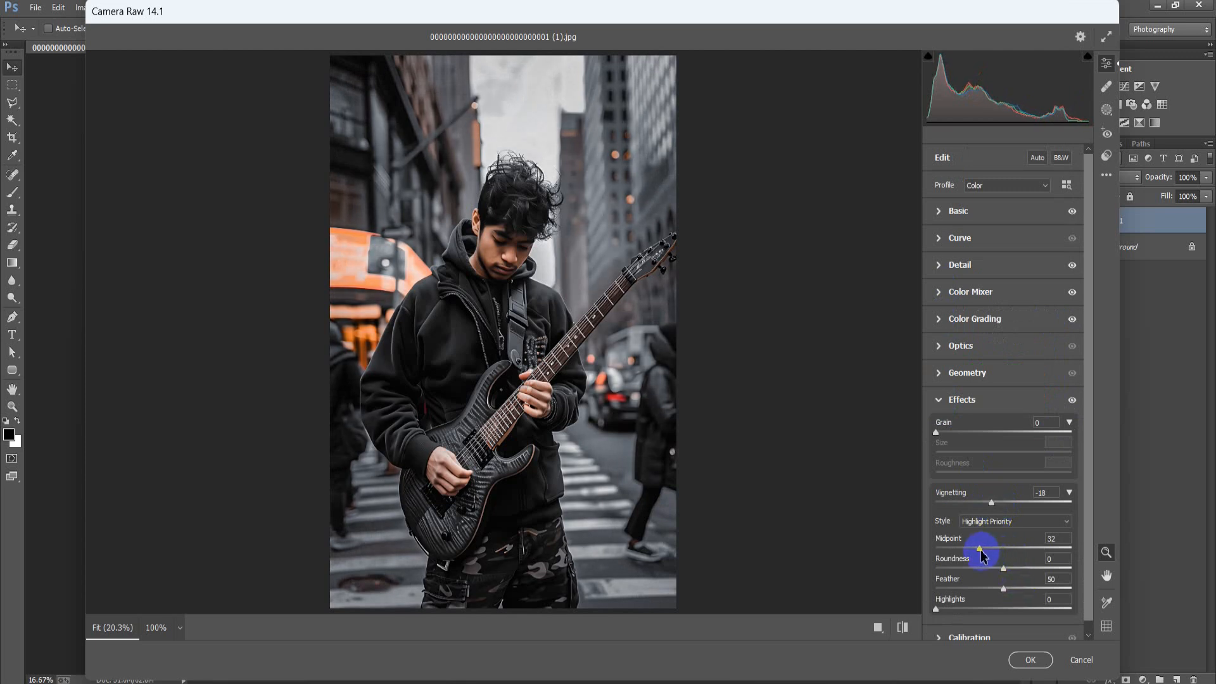
{"action": "left_click_drag", "start_coordinate": [1006, 594], "coordinate": [1038, 598]}
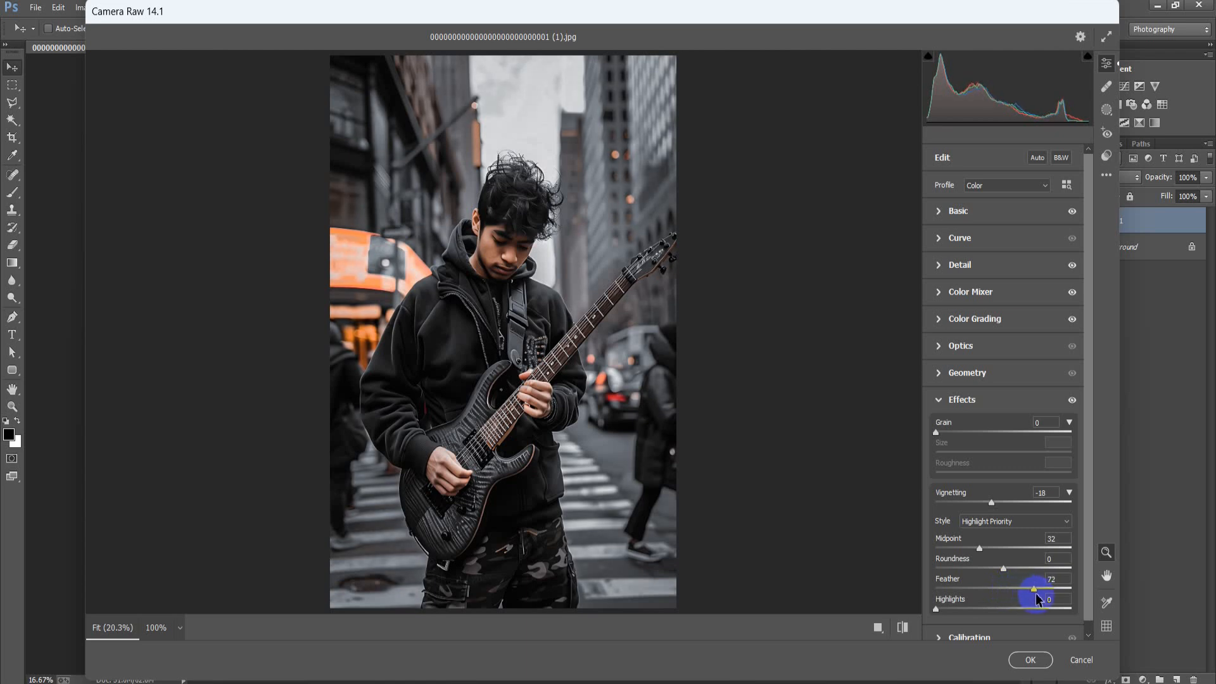
{"action": "left_click", "coordinate": [940, 400]}
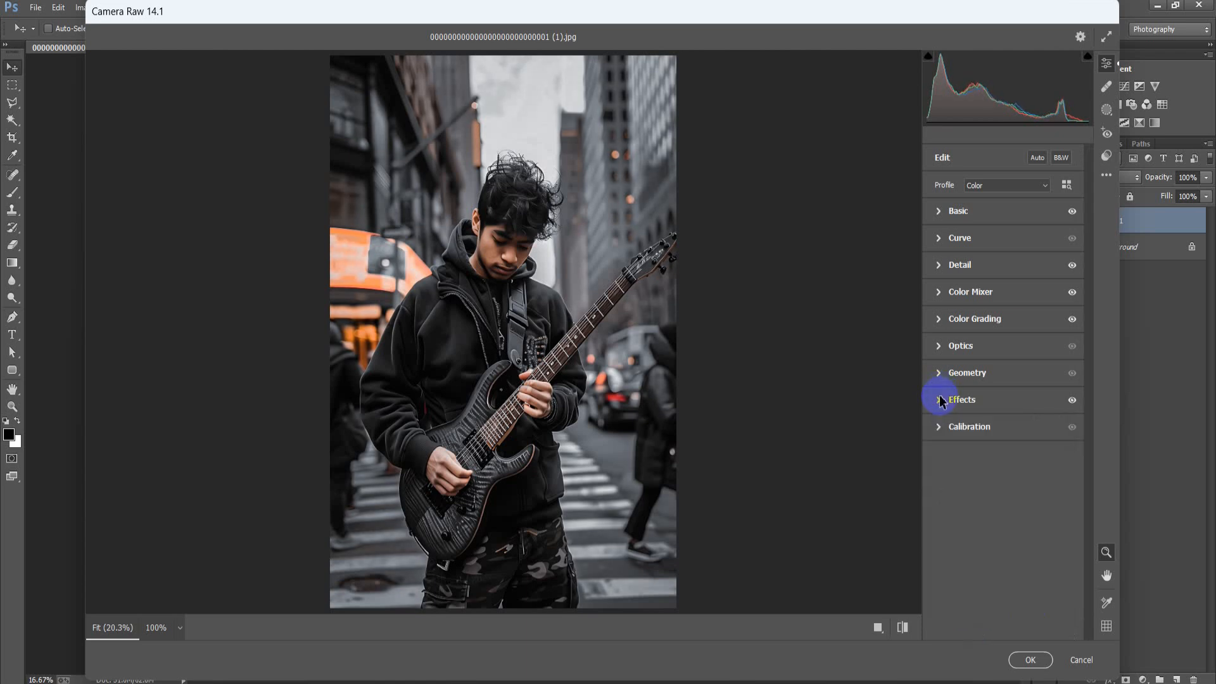
{"action": "left_click", "coordinate": [1035, 659]}
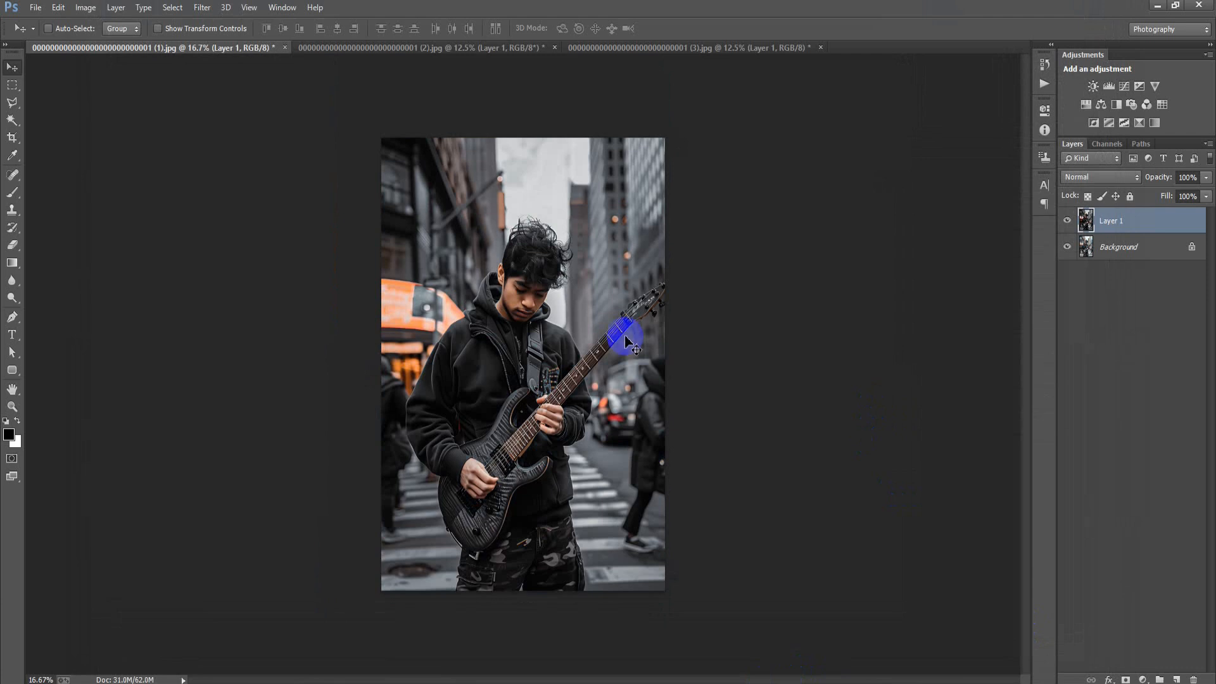
Toggle the visibility of Layer 1 to compare the guitarist portrait before and after the grade
{"action": "left_click", "coordinate": [1068, 220]}
{"action": "left_click", "coordinate": [1067, 220]}
{"action": "left_click", "coordinate": [1067, 220]}
{"action": "left_click", "coordinate": [1068, 221]}
Switch to the document ending in (2).jpg and toggle Layer 1 to compare the backpacker portrait before and after grading
{"action": "left_click", "coordinate": [415, 48]}
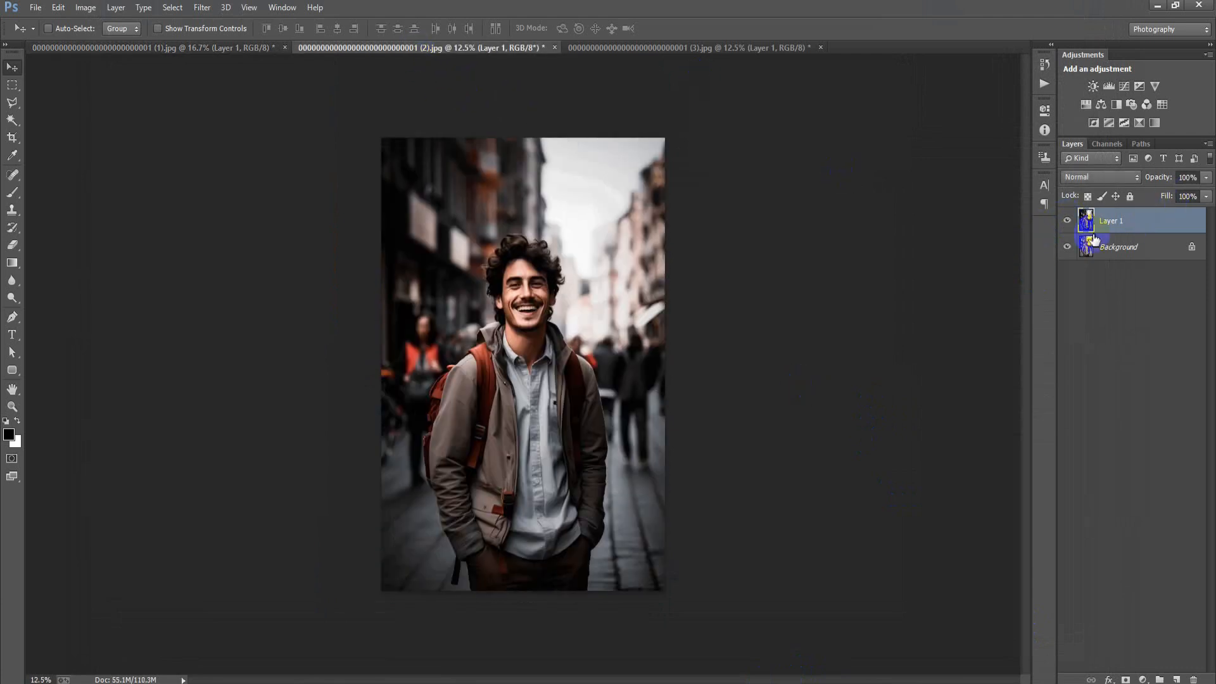
{"action": "left_click", "coordinate": [1068, 221]}
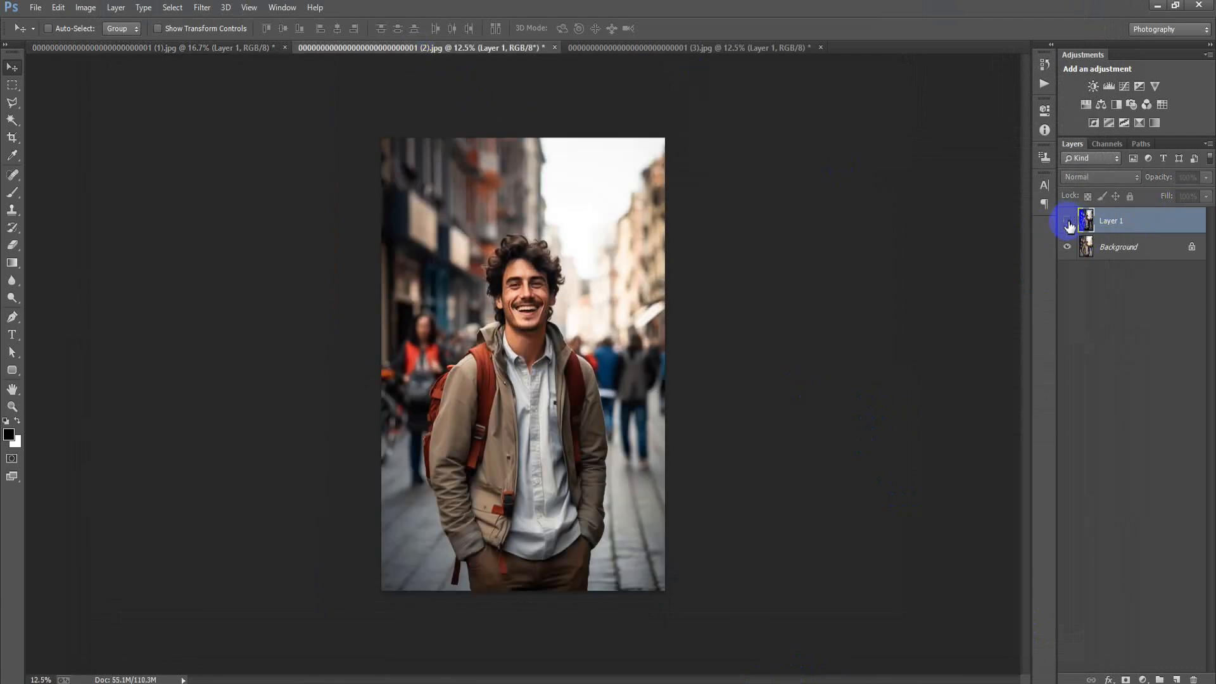
{"action": "left_click", "coordinate": [1068, 222]}
{"action": "left_click", "coordinate": [1069, 222]}
{"action": "left_click", "coordinate": [1069, 222]}
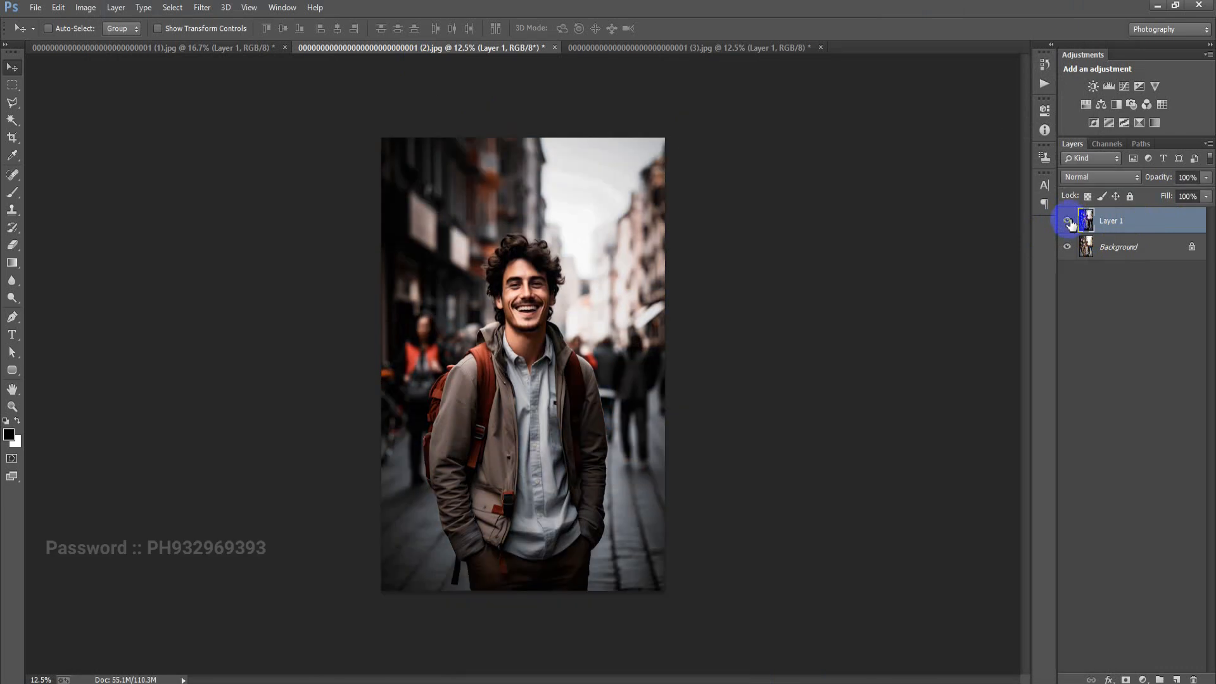
Switch to the document ending in (3).jpg and toggle Layer 1 to compare the long-haired man's portrait before and after grading
{"action": "left_click", "coordinate": [578, 49]}
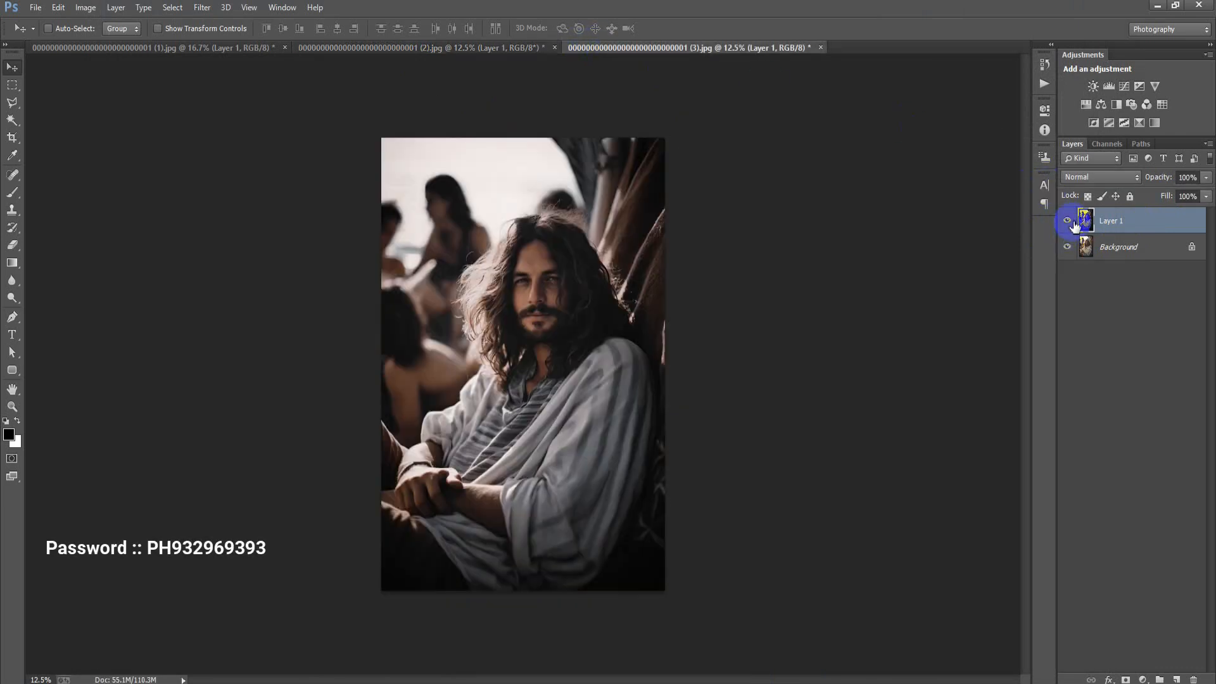
{"action": "left_click", "coordinate": [1068, 223]}
{"action": "left_click", "coordinate": [1068, 223]}
{"action": "left_click", "coordinate": [1069, 223]}
{"action": "left_click", "coordinate": [1068, 223]}
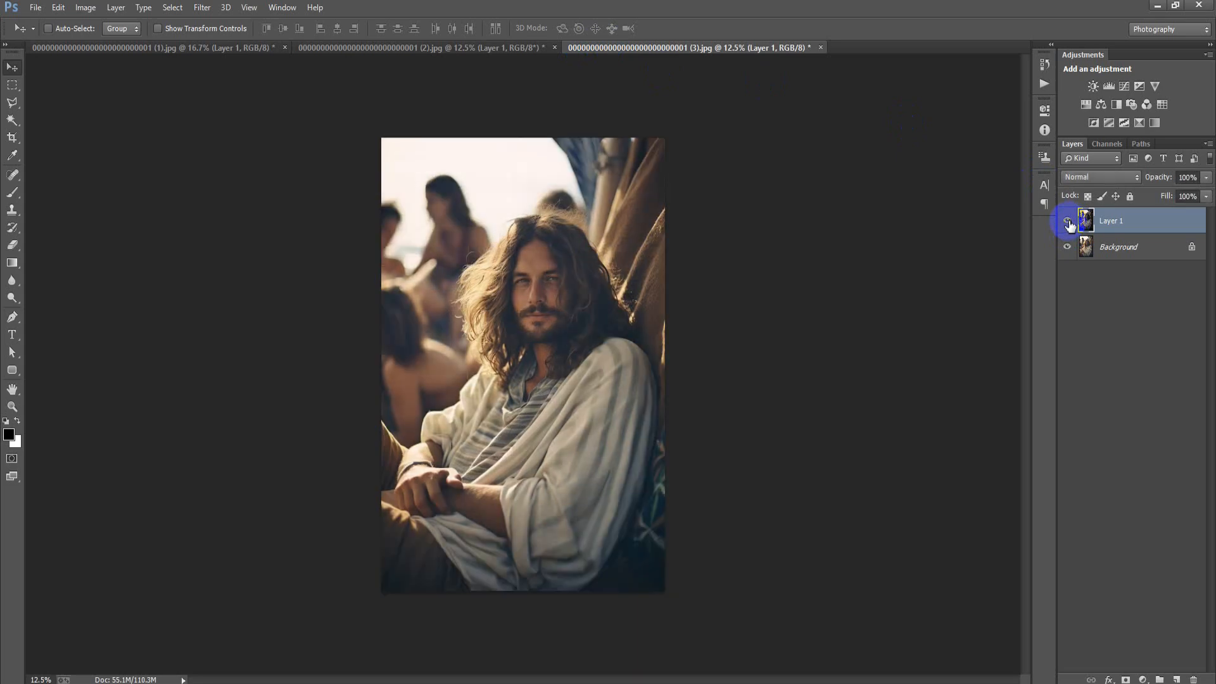